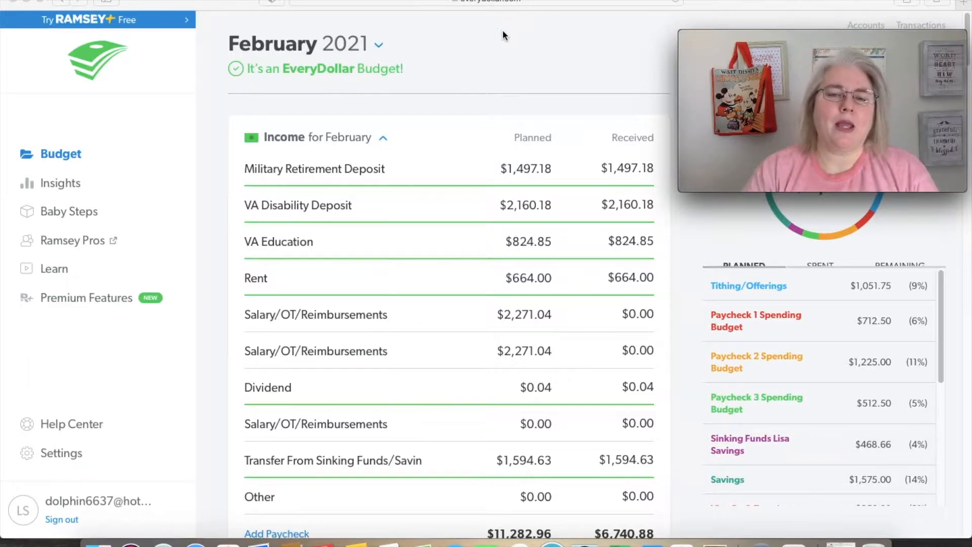
# - Open the January 2021 budget and review the planned and received amounts in its income section
pyautogui.click(378, 45)
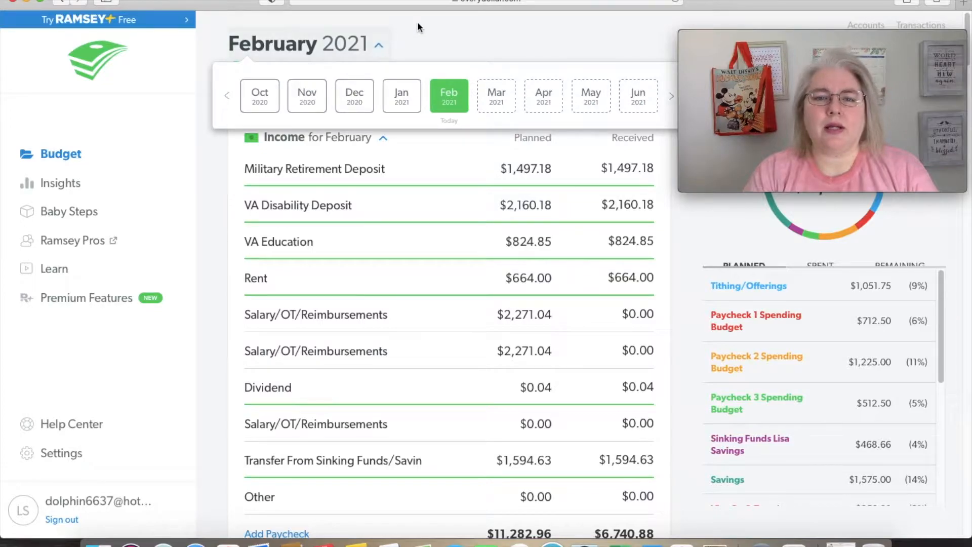
pyautogui.click(404, 95)
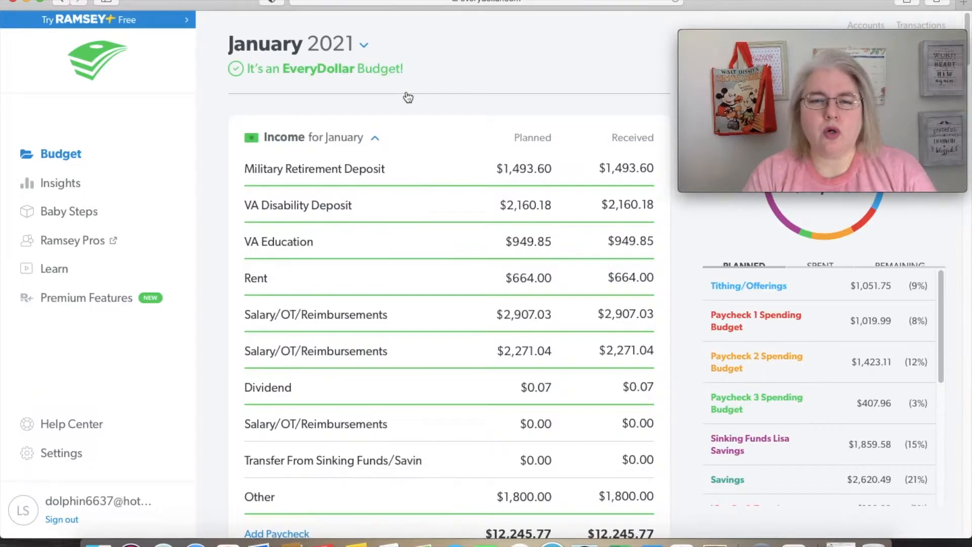
pyautogui.scroll(-3, 466, 261)
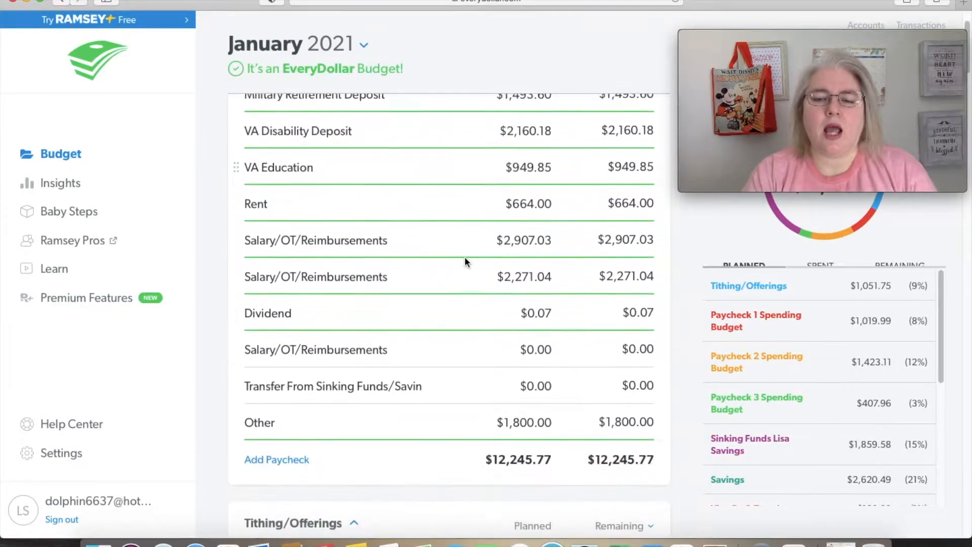
pyautogui.scroll(-1, 466, 262)
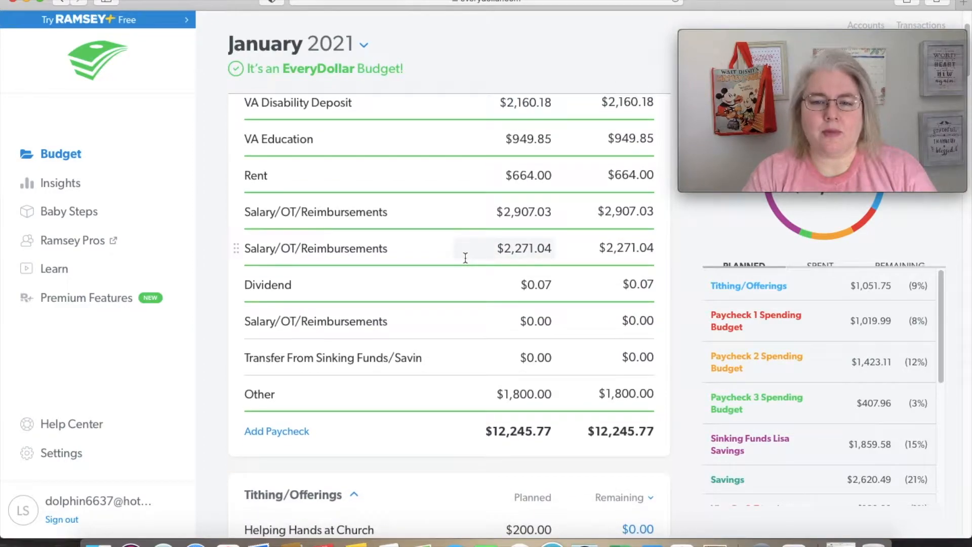
pyautogui.scroll(-1, 464, 256)
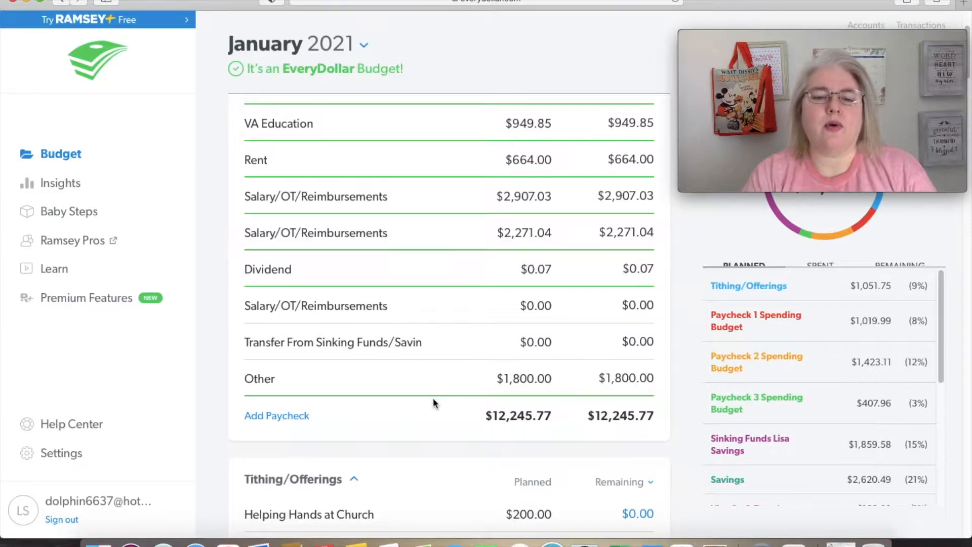
pyautogui.scroll(1, 432, 398)
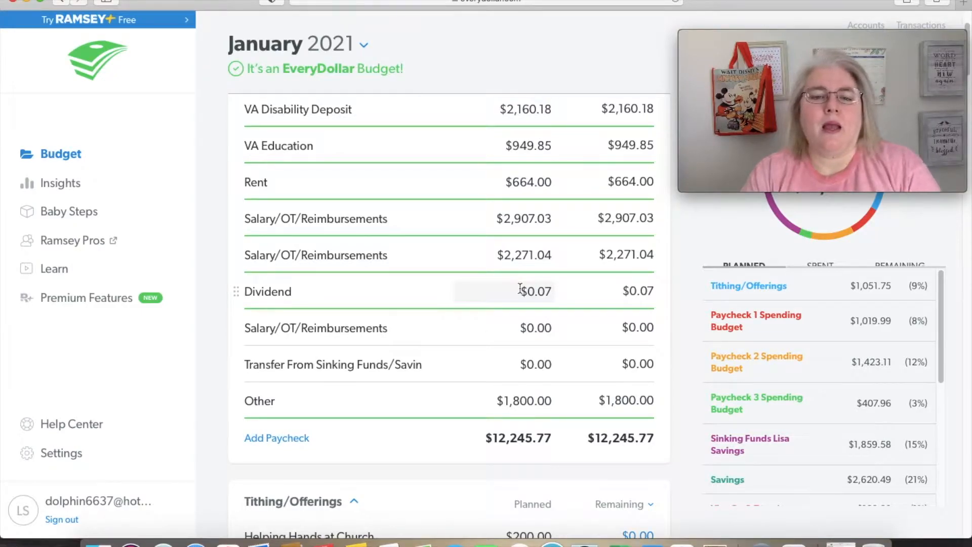
# - Review January's Tithing/Offerings group and the spending budgets for Paychecks 1, 2 and 3
pyautogui.scroll(-10, 521, 288)
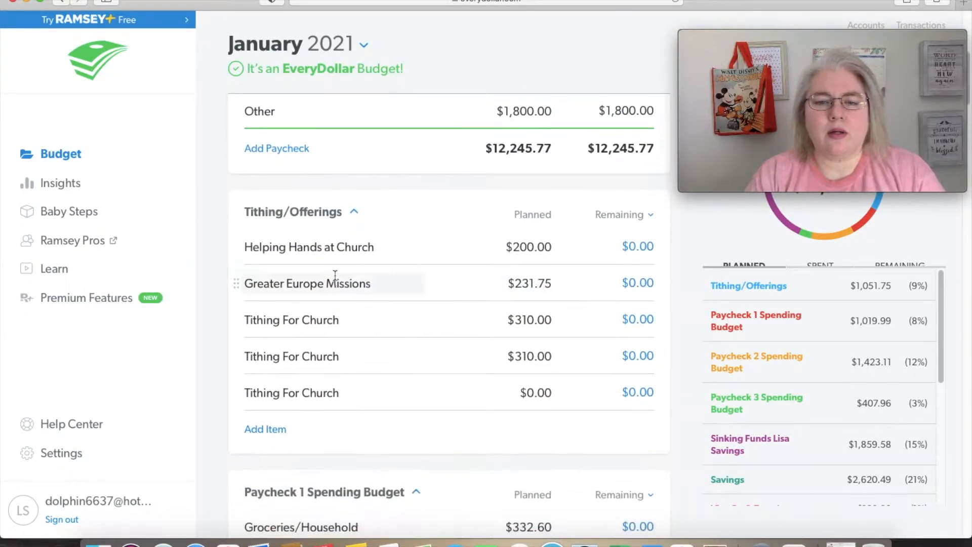
pyautogui.scroll(-8, 578, 269)
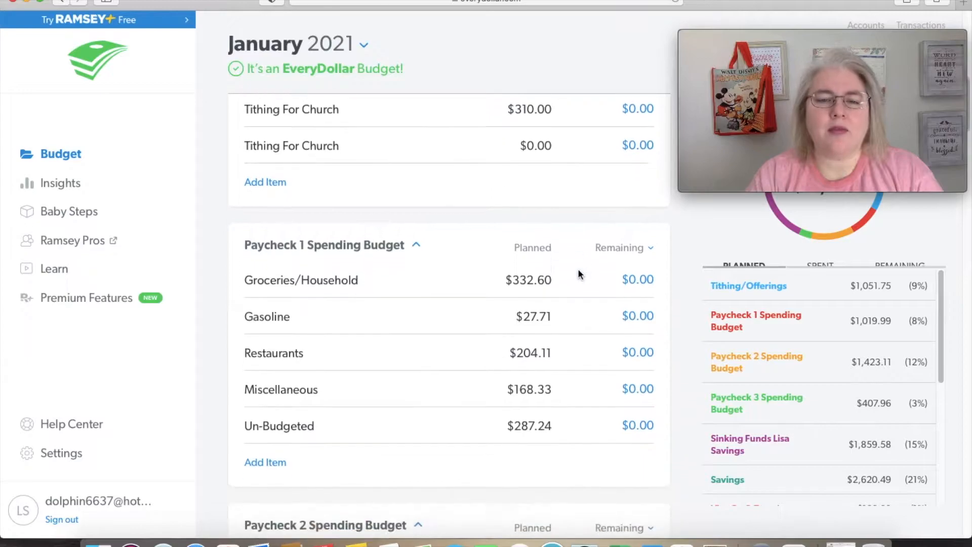
pyautogui.scroll(-1, 578, 273)
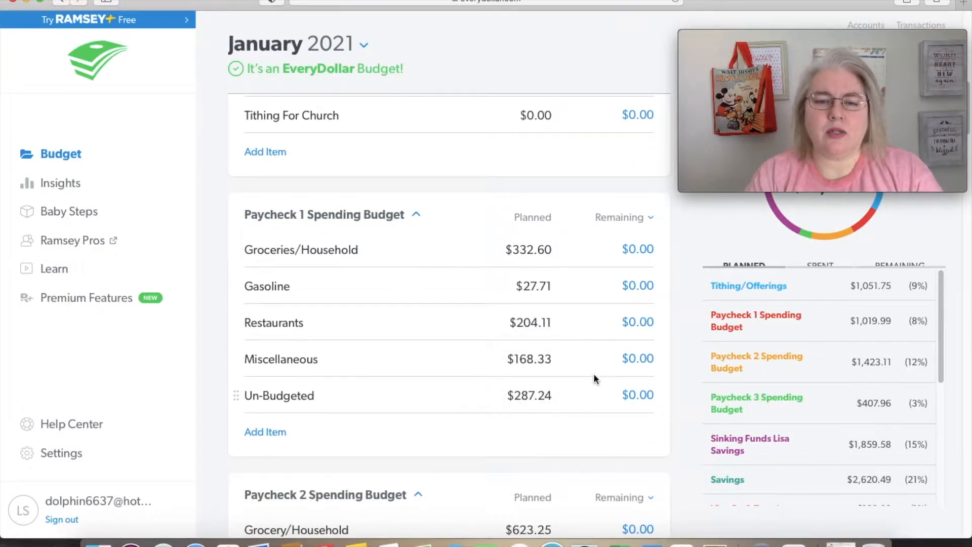
pyautogui.scroll(-2, 540, 390)
pyautogui.scroll(-7, 537, 393)
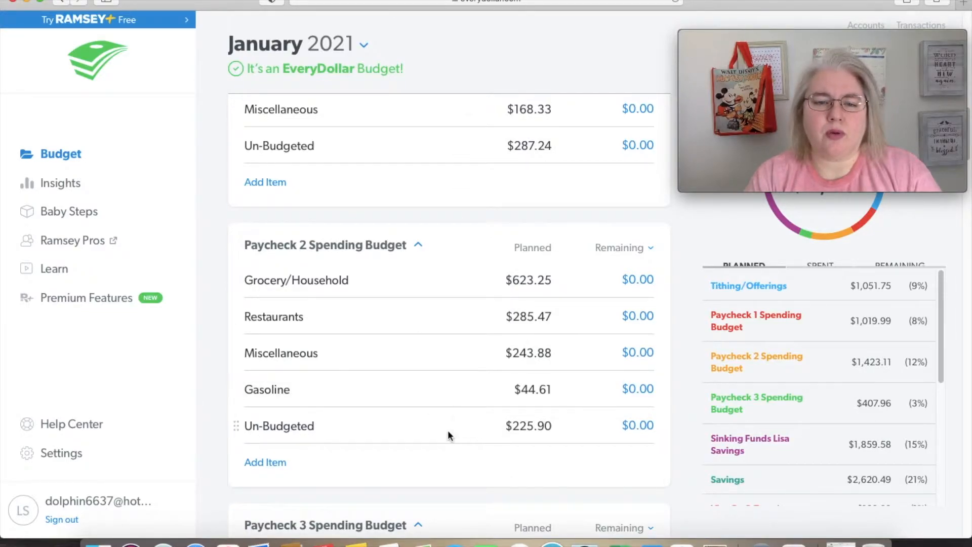
pyautogui.scroll(-5, 448, 433)
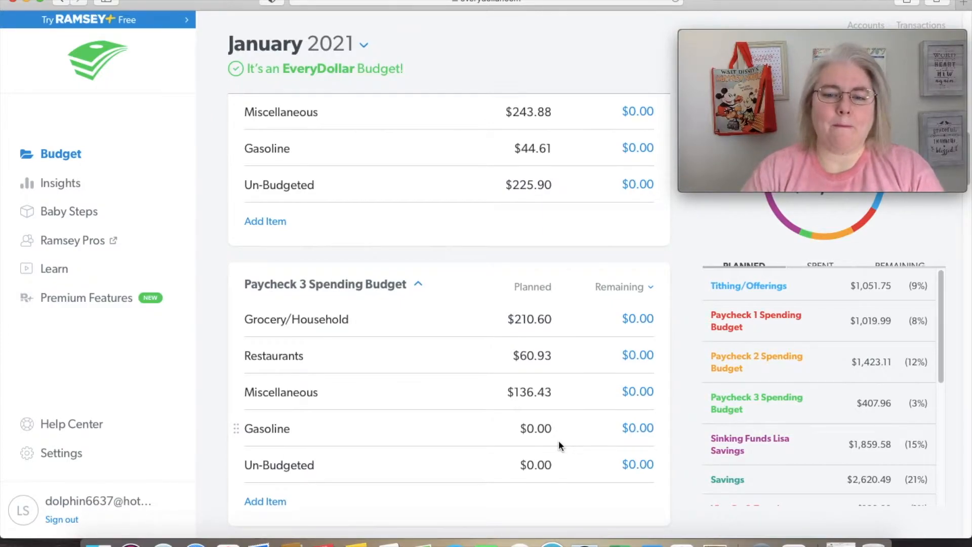
# - Examine the planned and remaining amounts of January's sinking funds and the Savings group
pyautogui.scroll(-6, 558, 441)
pyautogui.scroll(-1, 559, 441)
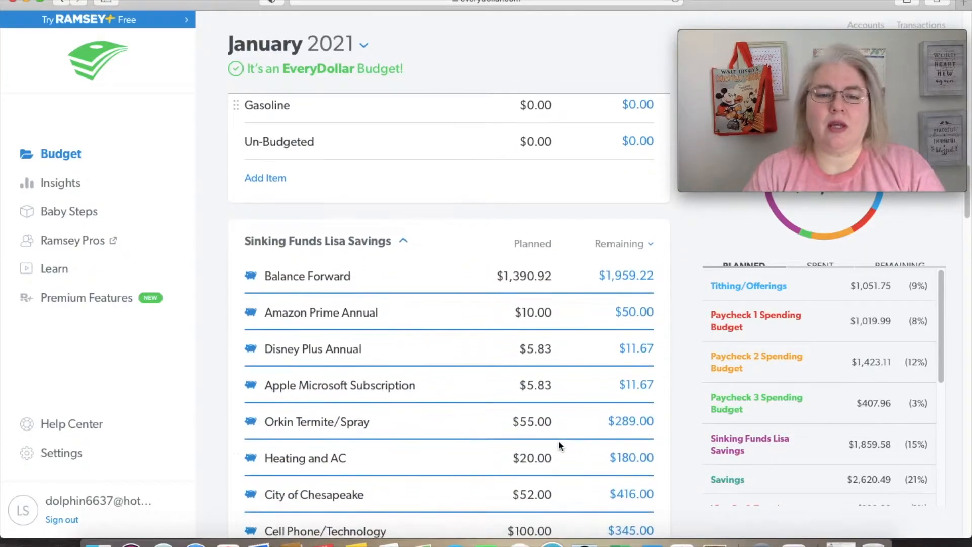
pyautogui.scroll(-1, 559, 442)
pyautogui.scroll(-12, 559, 441)
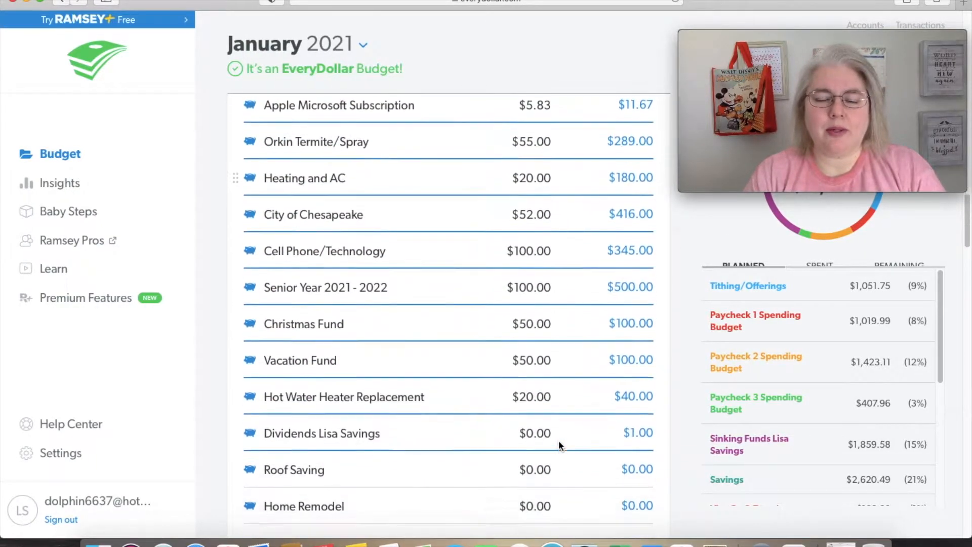
pyautogui.scroll(-3, 559, 441)
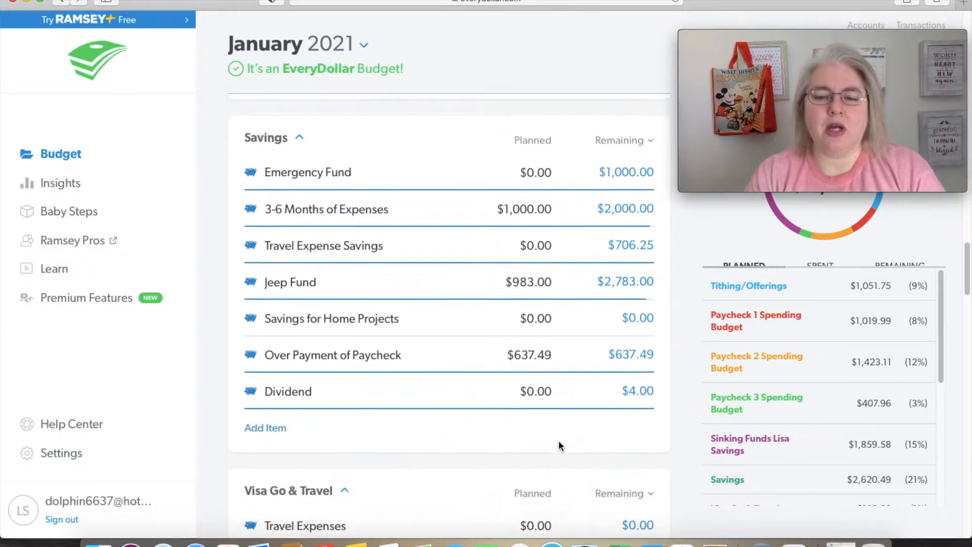
# - Review the Visa Go & Travel, Housing and Internet/Subscriptions groups in the January budget
pyautogui.scroll(-9, 558, 442)
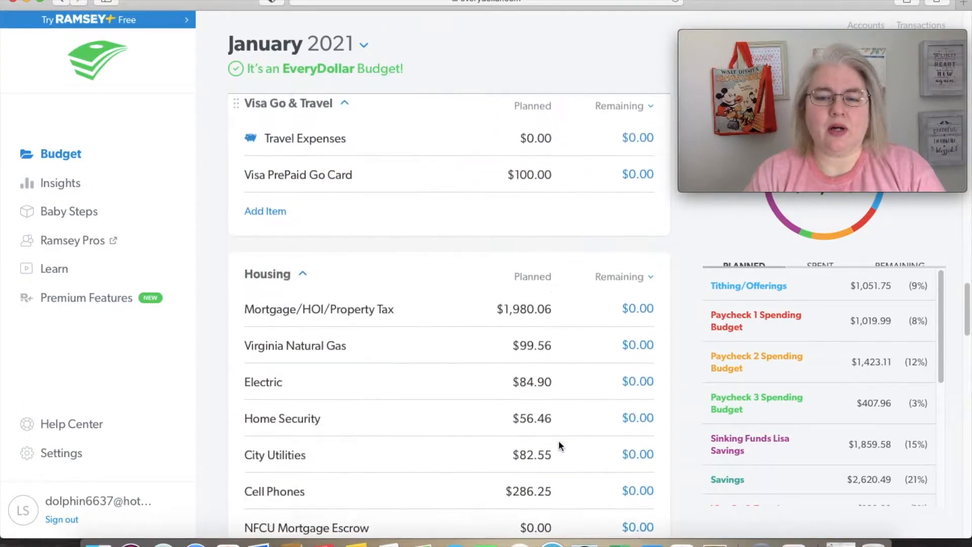
pyautogui.scroll(-1, 559, 443)
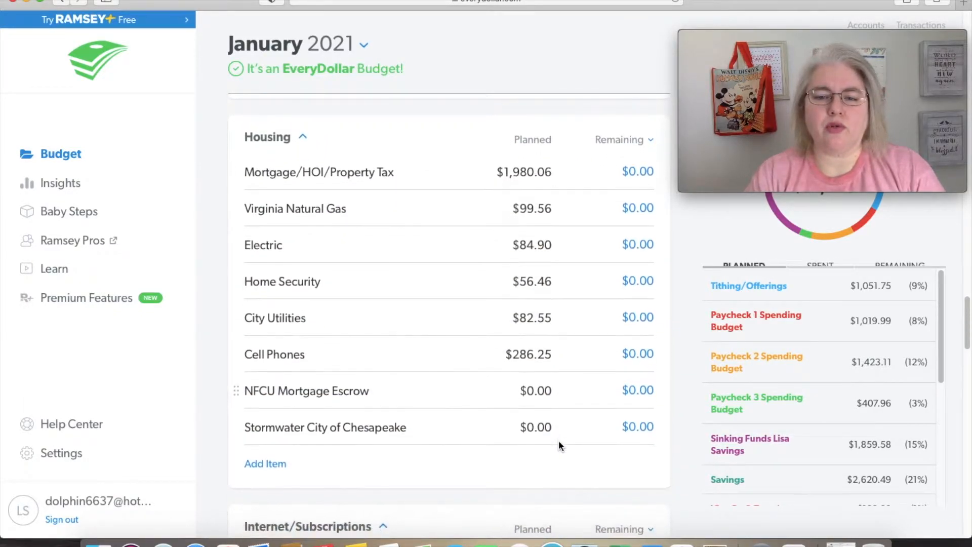
pyautogui.scroll(-6, 546, 401)
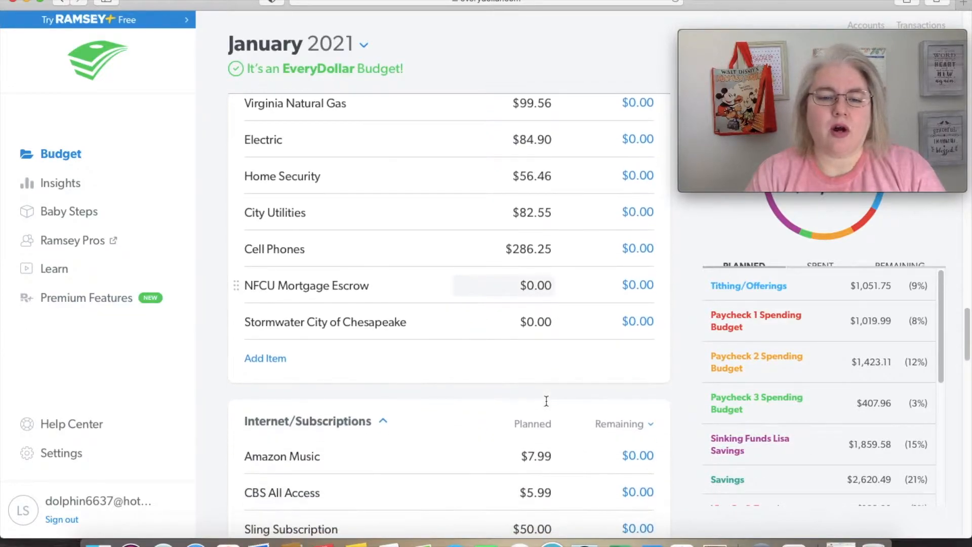
pyautogui.scroll(-4, 546, 404)
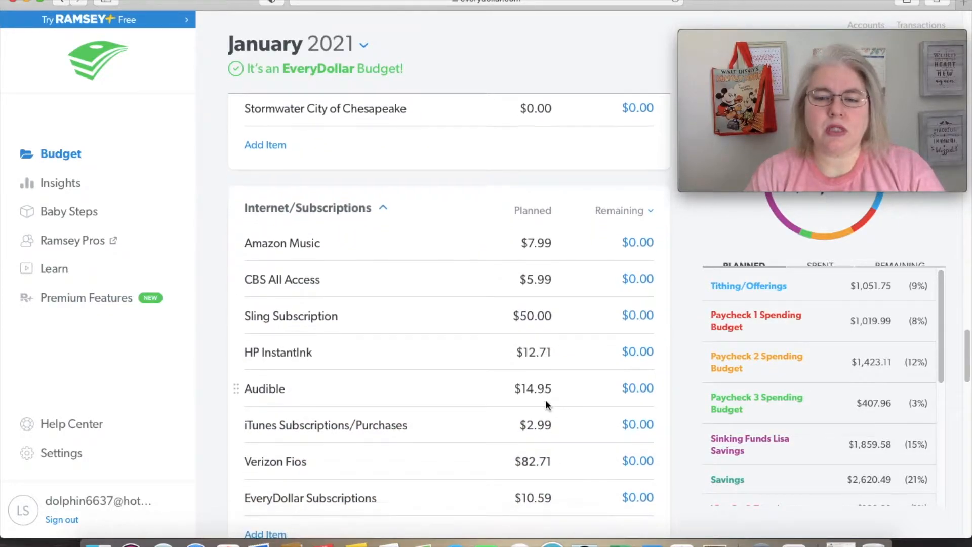
pyautogui.scroll(-5, 545, 402)
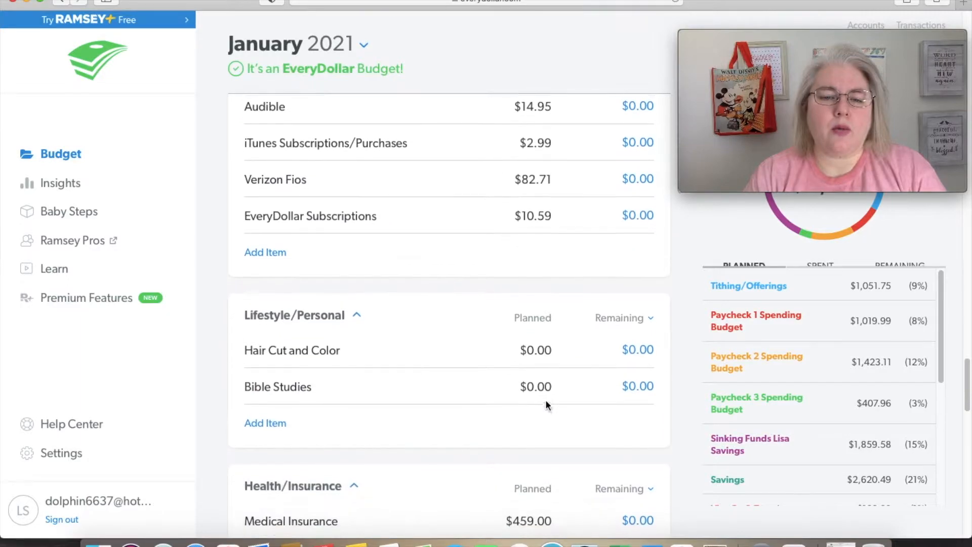
# - Examine January's Health/Insurance, Transportation, Debt Free and Home Maintenance groups for planned and remaining amounts
pyautogui.scroll(-3, 545, 399)
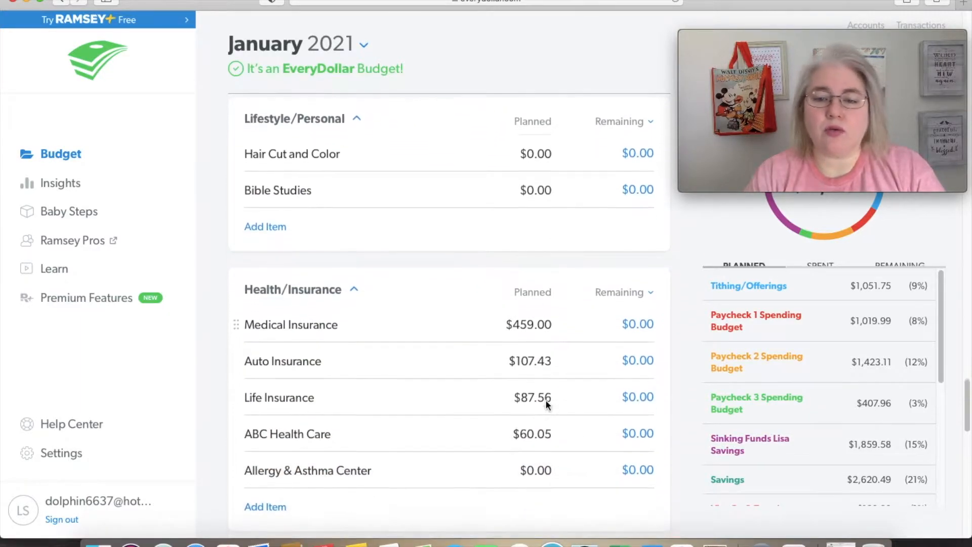
pyautogui.scroll(-3, 546, 401)
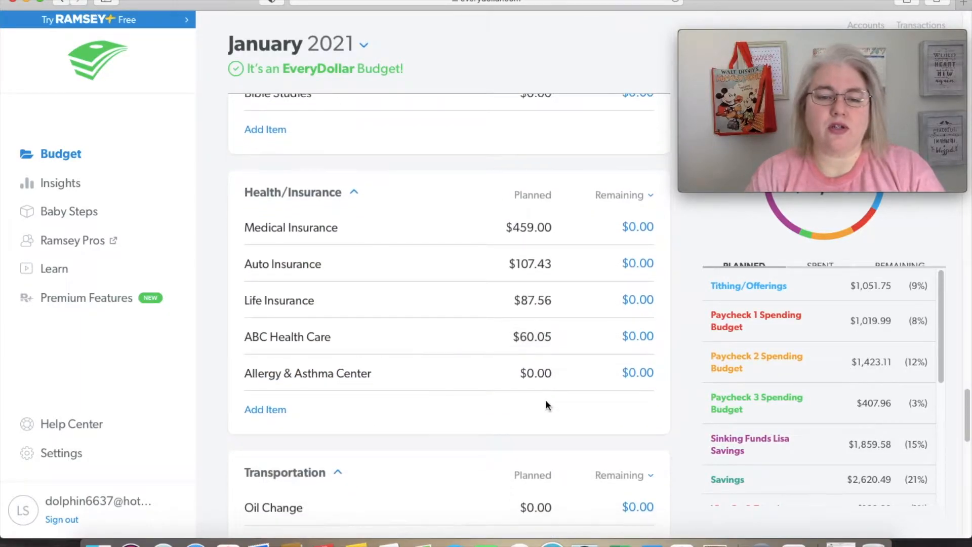
pyautogui.scroll(-2, 545, 400)
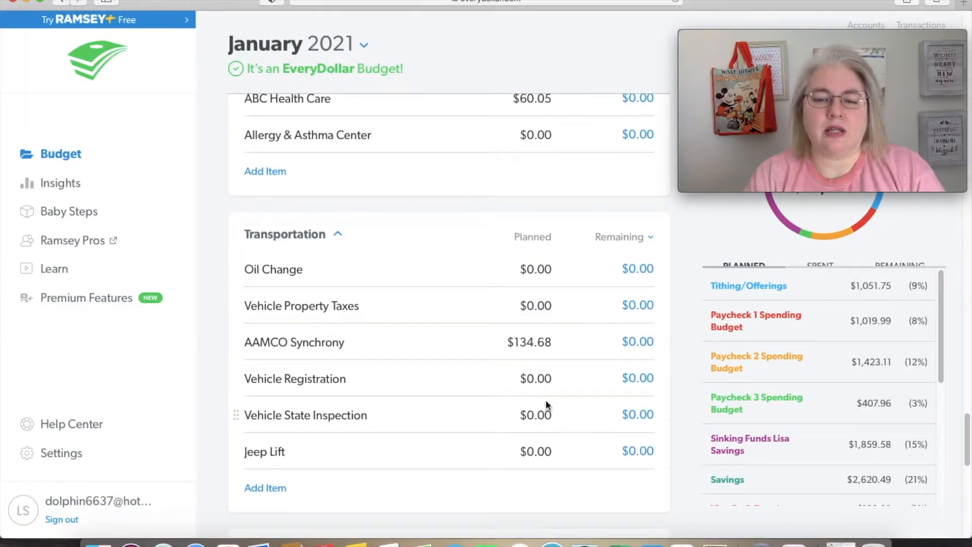
pyautogui.scroll(1, 545, 403)
pyautogui.scroll(-3, 546, 404)
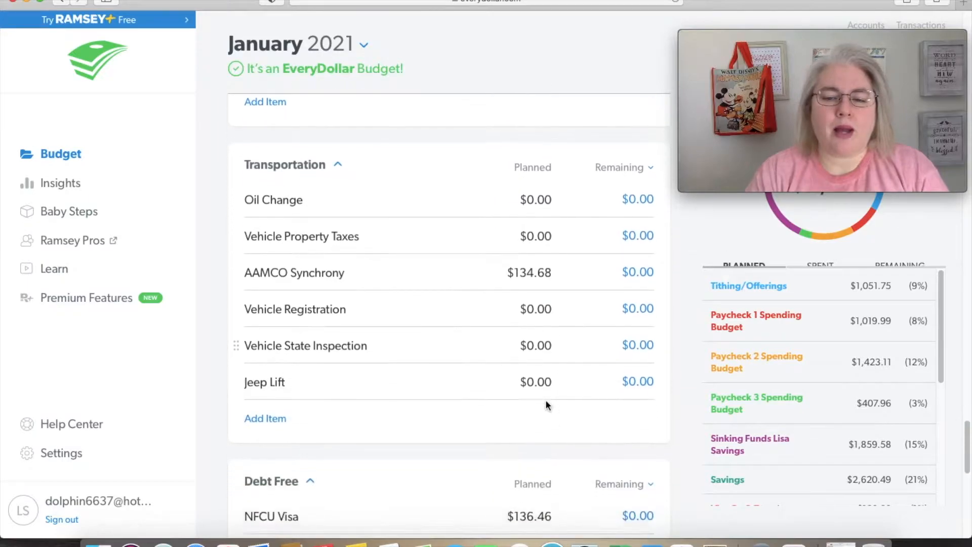
pyautogui.scroll(-2, 545, 400)
pyautogui.scroll(-1, 545, 399)
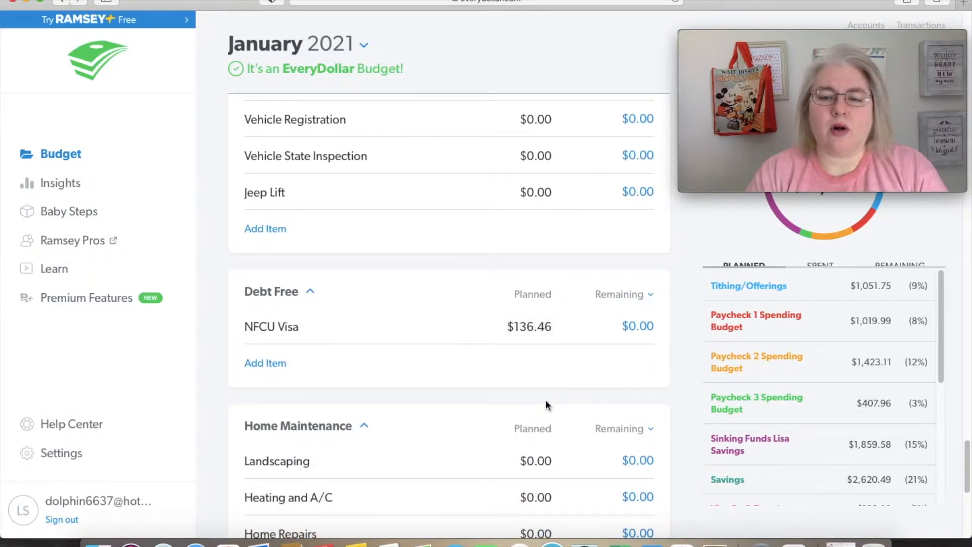
pyautogui.scroll(-5, 546, 400)
pyautogui.scroll(4, 545, 405)
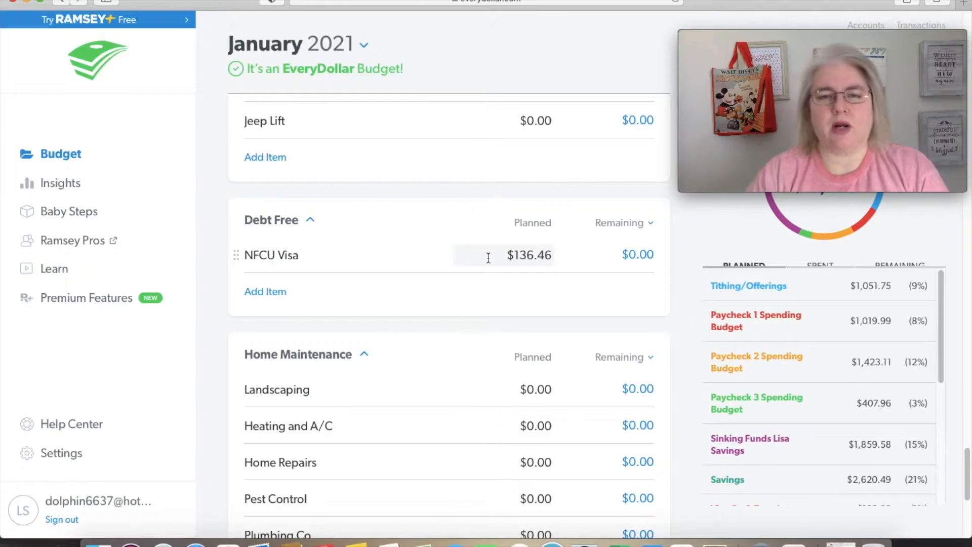
# - Return to January's sinking funds group and recheck its Balance Forward and individual fund entries
pyautogui.scroll(15, 488, 259)
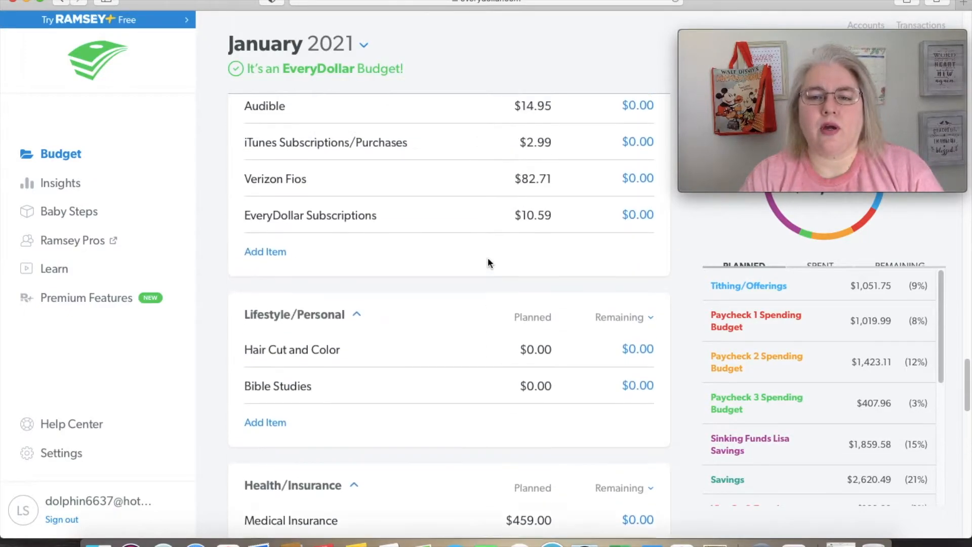
pyautogui.scroll(15, 487, 260)
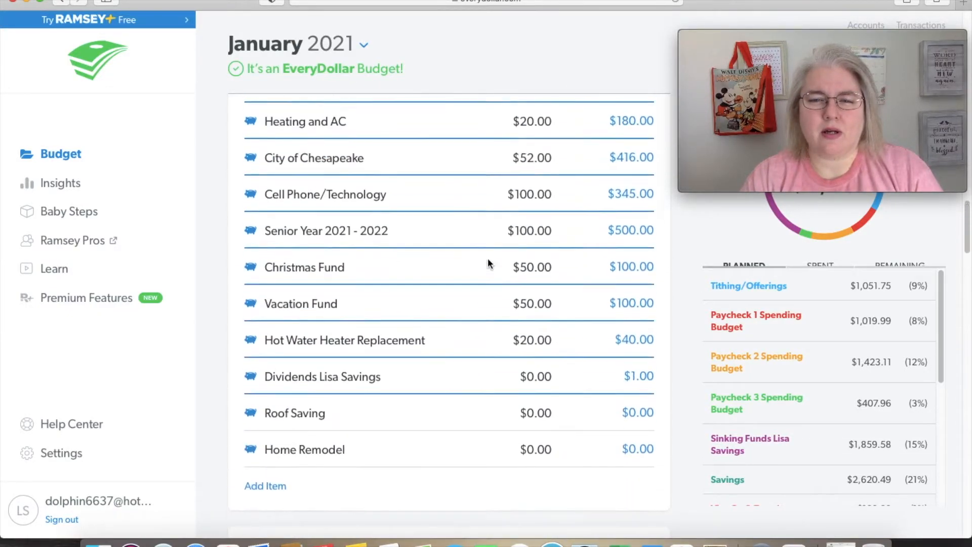
pyautogui.scroll(5, 488, 261)
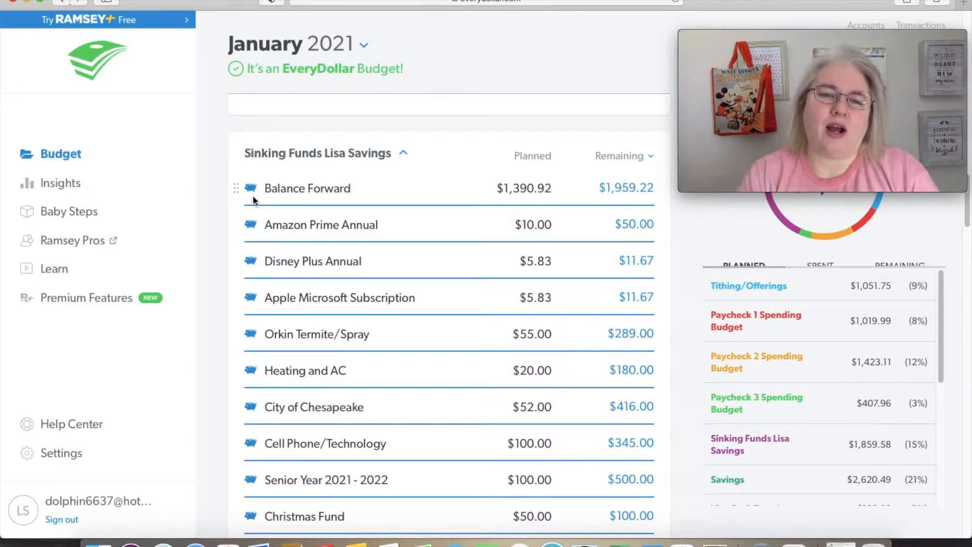
pyautogui.scroll(1, 253, 195)
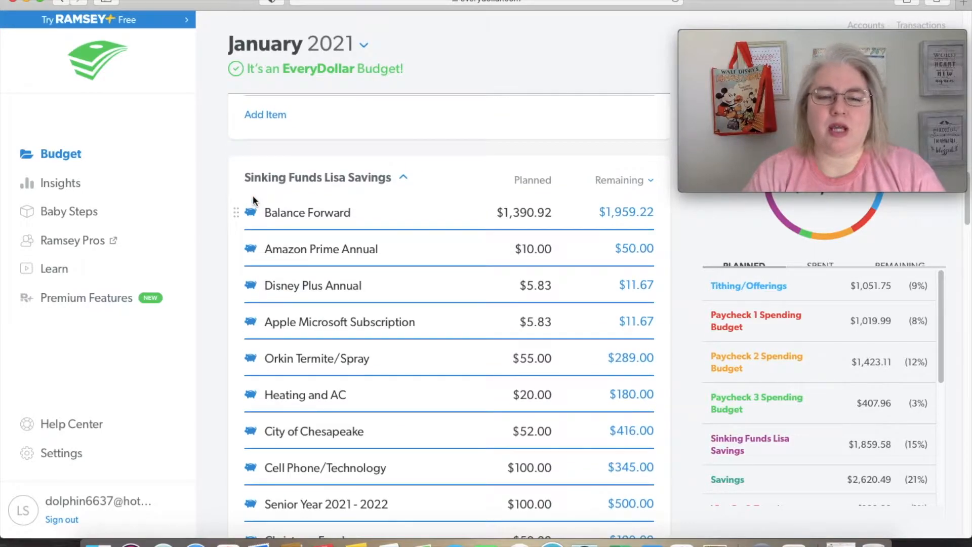
pyautogui.scroll(10, 253, 195)
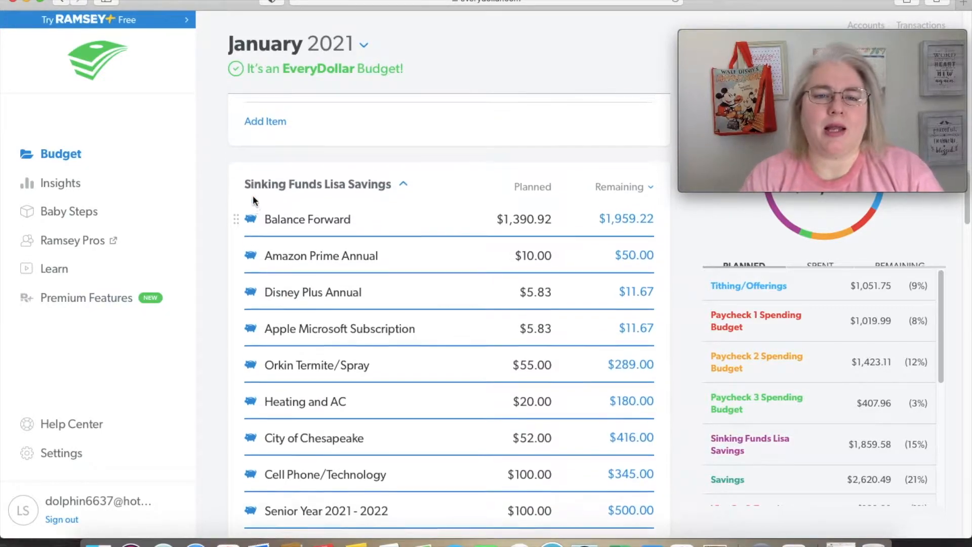
# - Switch from January to the February 2021 budget and review its income section down to the totals
pyautogui.scroll(20, 253, 196)
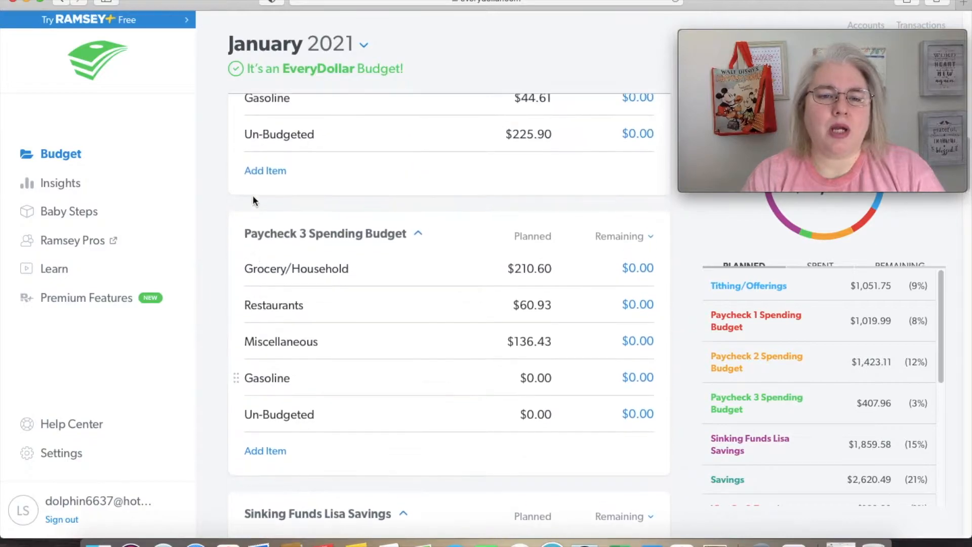
pyautogui.scroll(10, 253, 196)
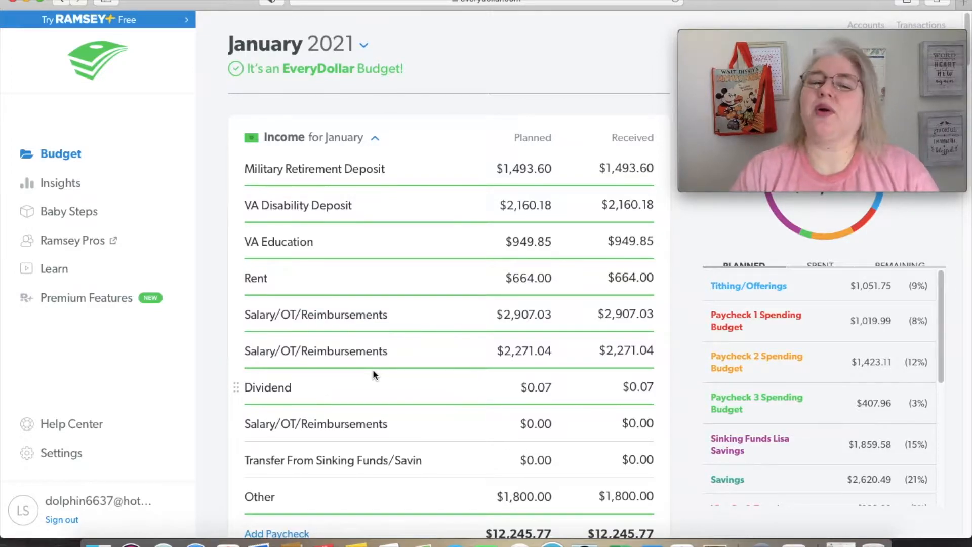
pyautogui.click(366, 46)
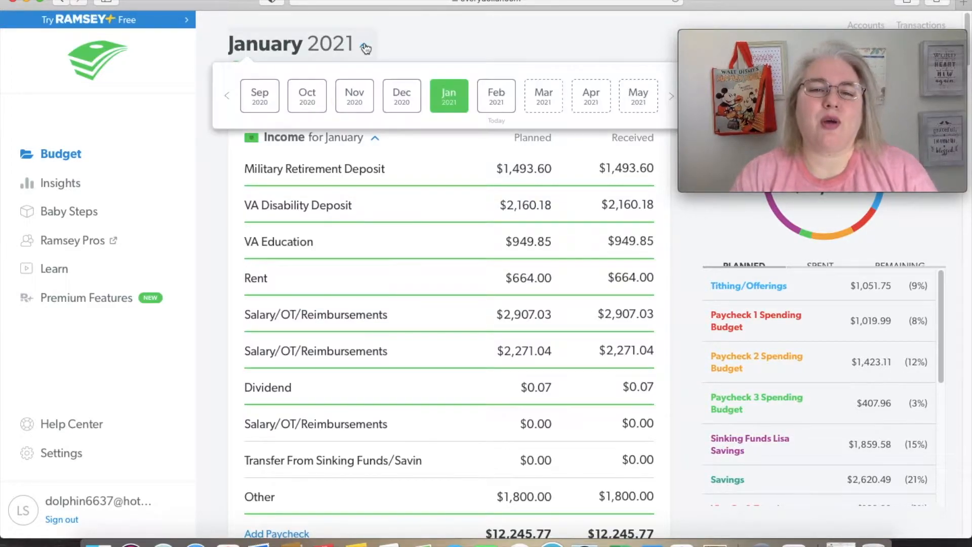
pyautogui.click(495, 96)
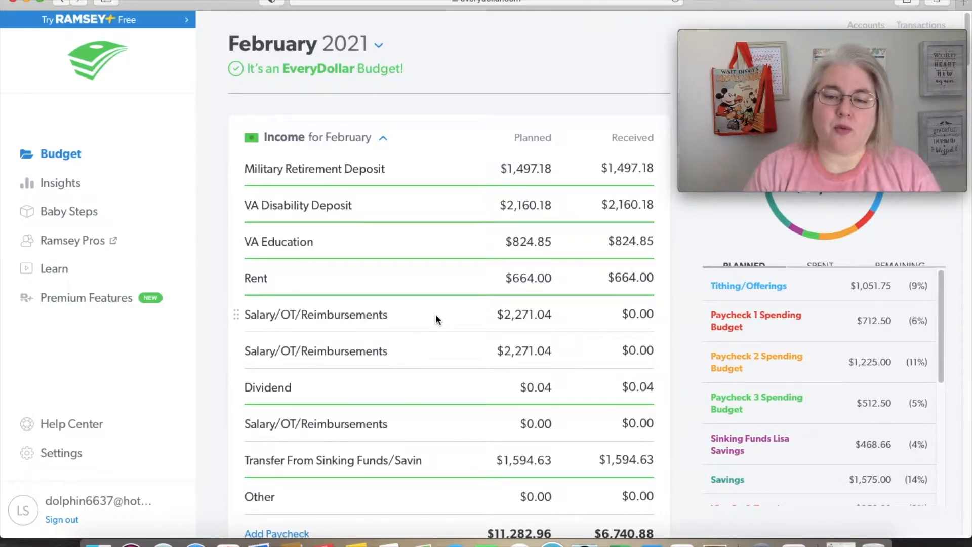
pyautogui.scroll(-5, 436, 318)
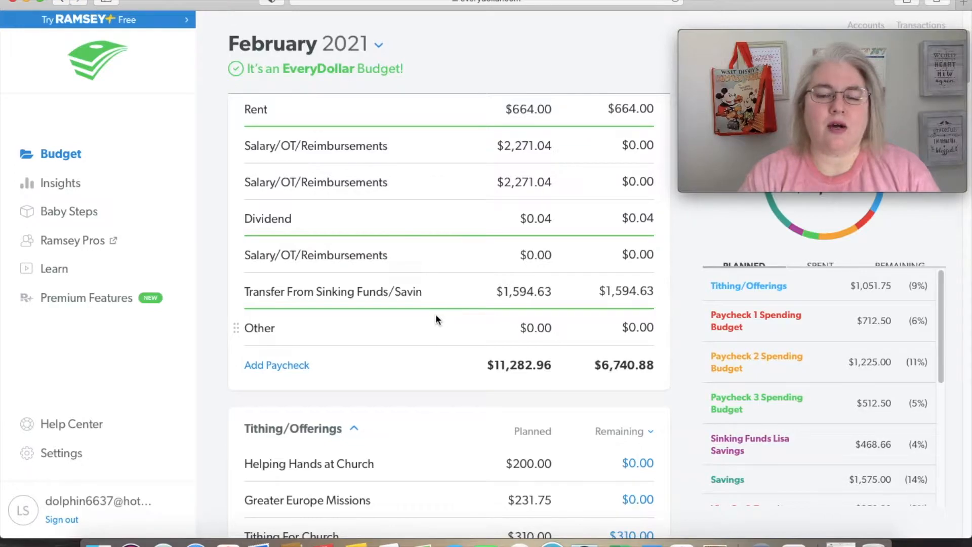
# - Review February's Tithing/Offerings, Paycheck 1 and Paycheck 2 spending groups, rechecking the sinking funds transfer in the income section
pyautogui.scroll(-7, 436, 319)
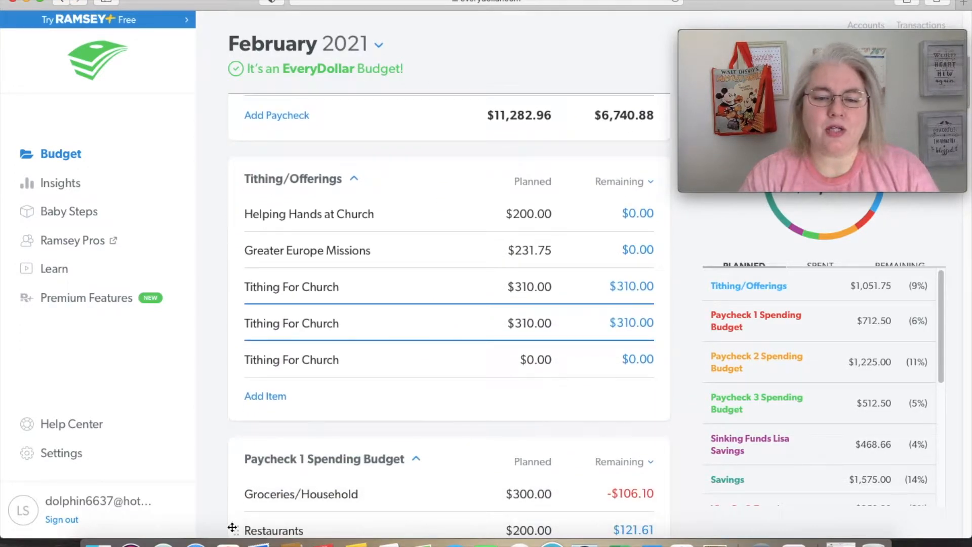
pyautogui.scroll(5, 383, 414)
pyautogui.scroll(1, 383, 414)
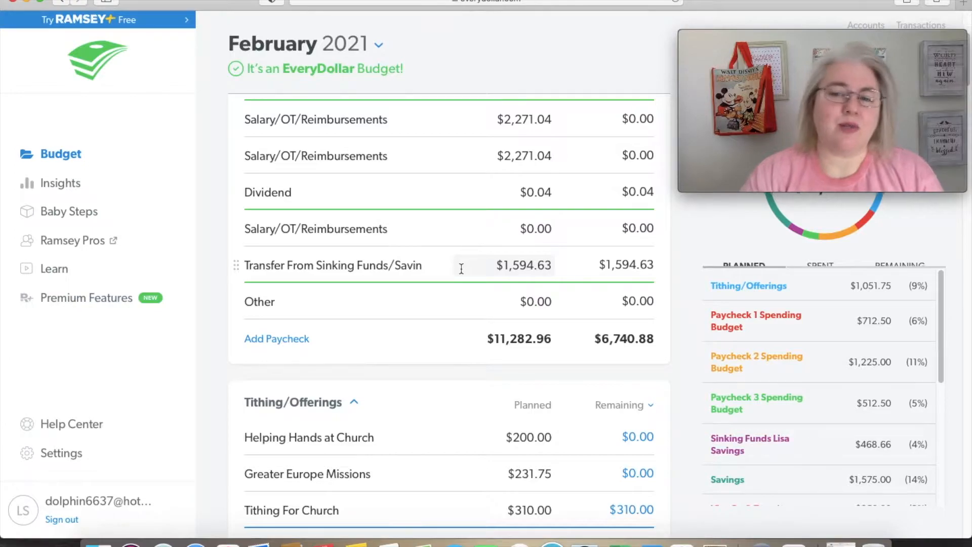
pyautogui.scroll(-5, 461, 268)
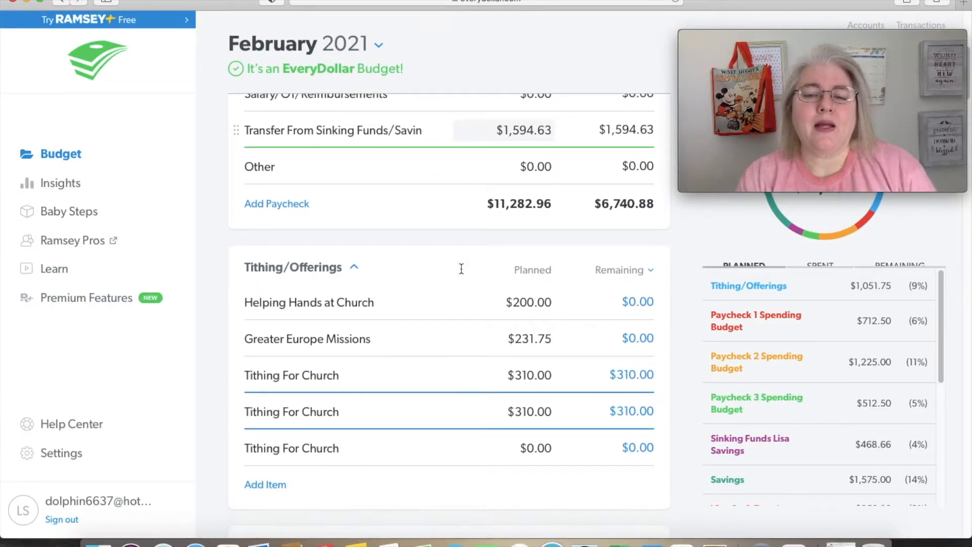
pyautogui.scroll(-1, 461, 267)
pyautogui.scroll(-2, 456, 272)
pyautogui.scroll(-6, 455, 274)
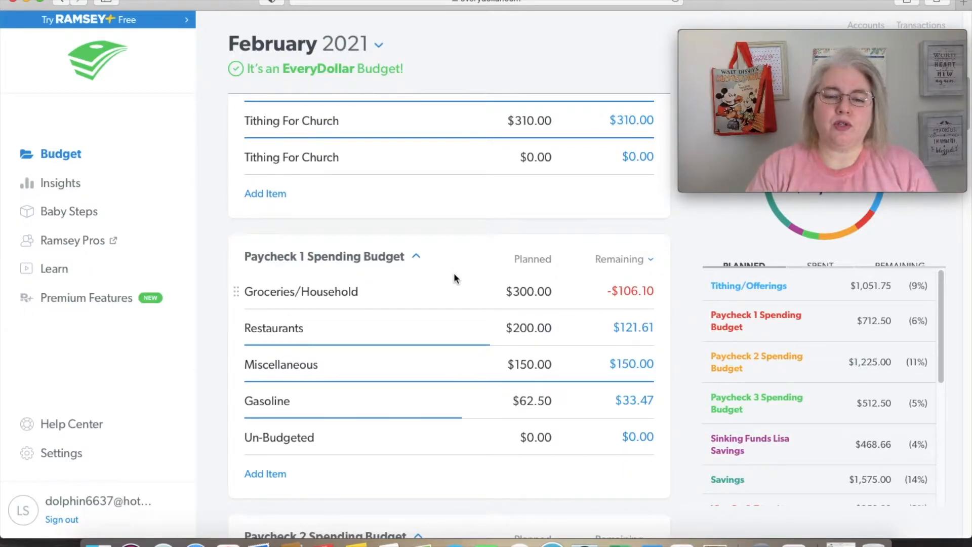
pyautogui.scroll(-1, 453, 273)
pyautogui.scroll(-3, 454, 277)
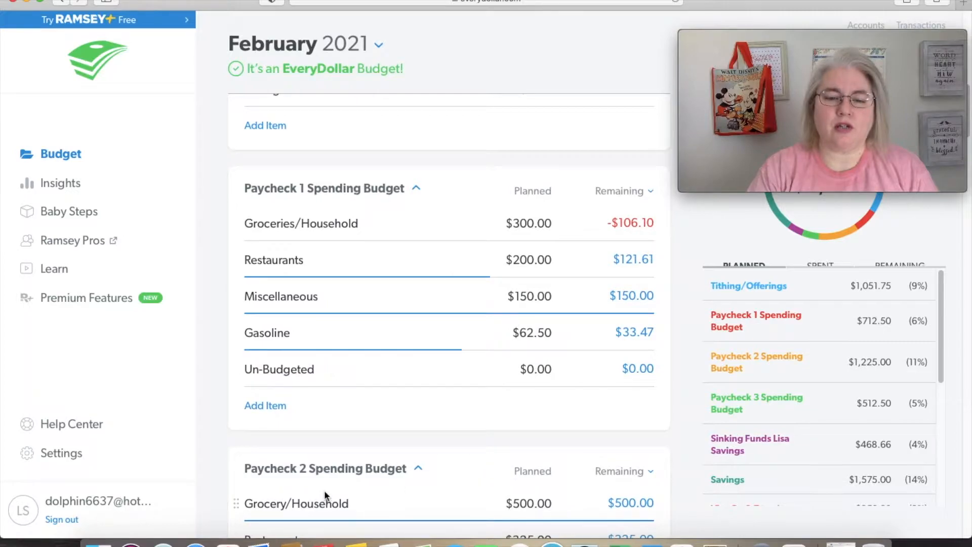
pyautogui.scroll(-2, 334, 490)
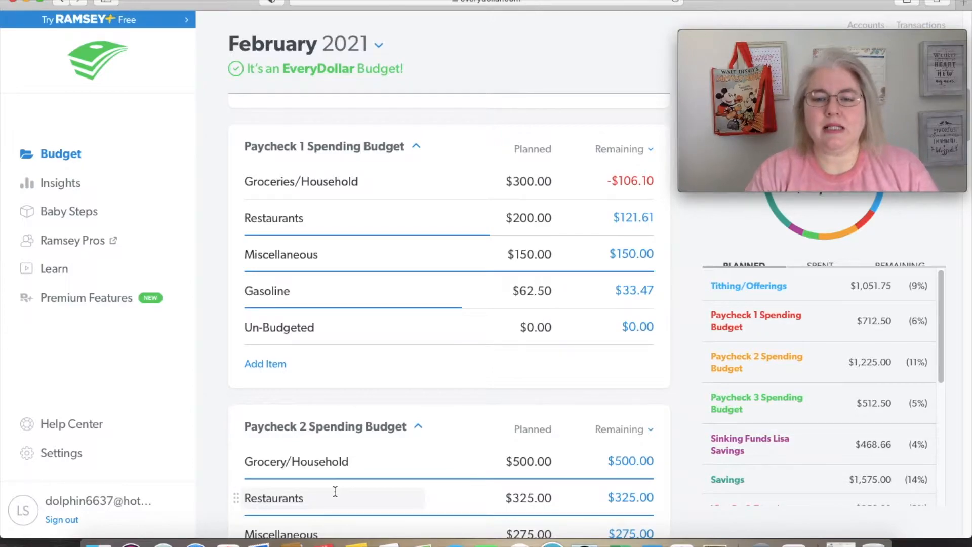
# - Set the planned amount for Groceries/Household in the Paycheck 1 Spending Budget to $406.10
pyautogui.click(523, 183)
pyautogui.doubleClick(523, 183)
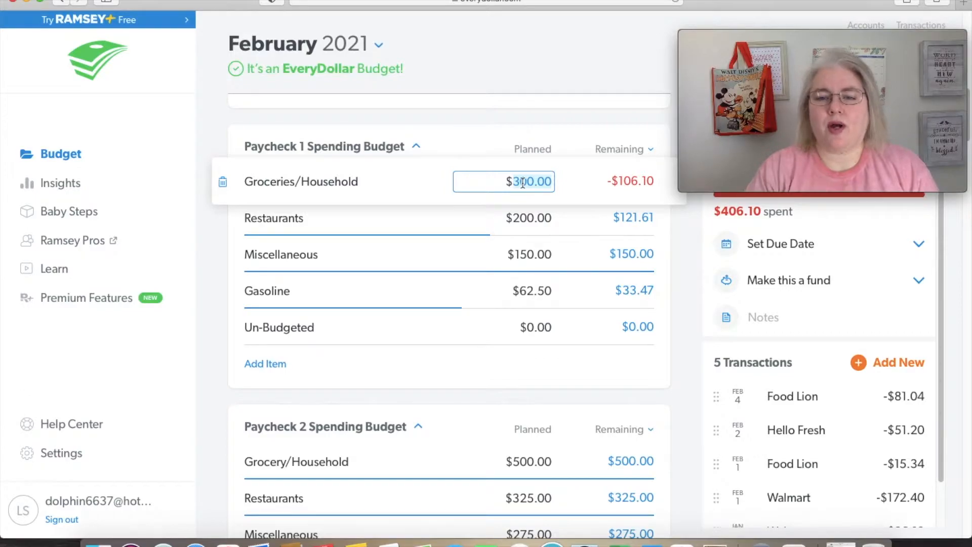
pyautogui.press('BackSpace')
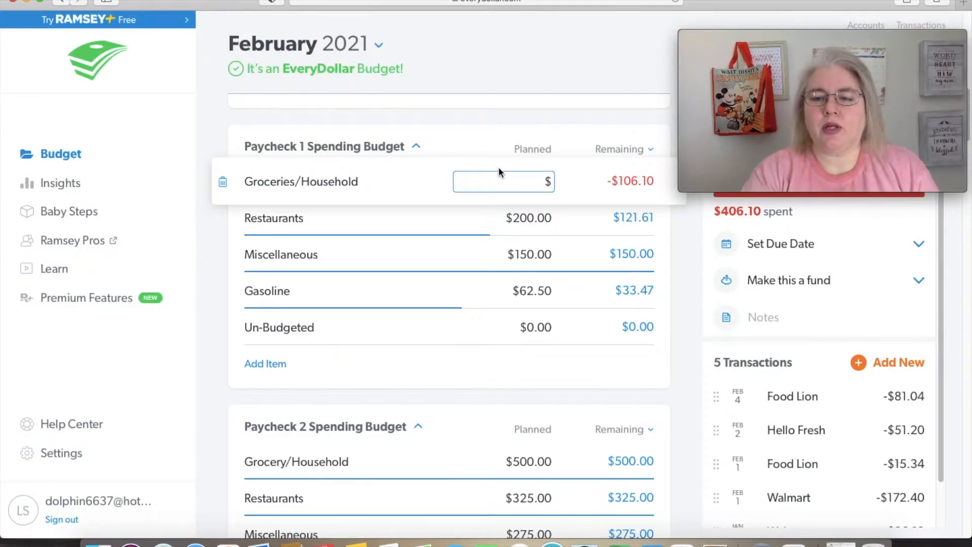
pyautogui.write('40')
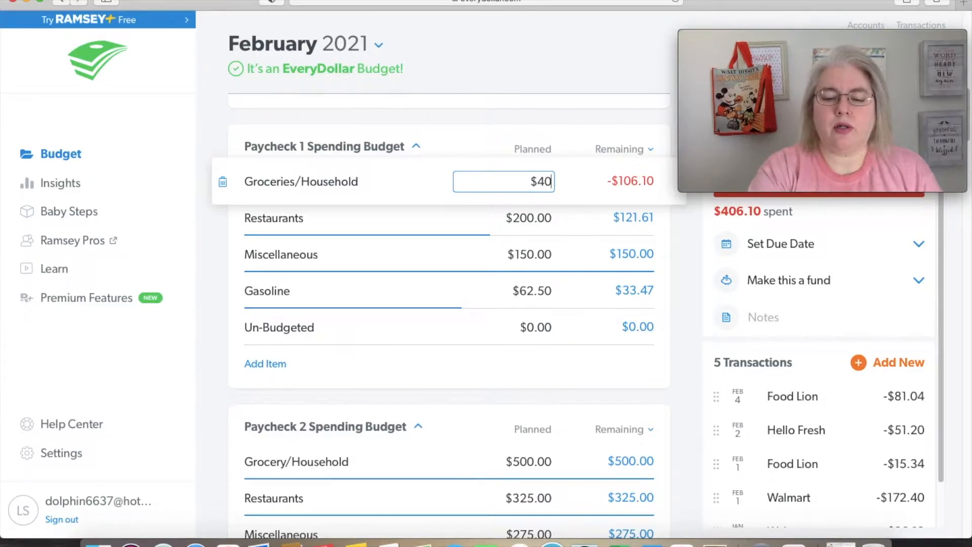
pyautogui.write('6')
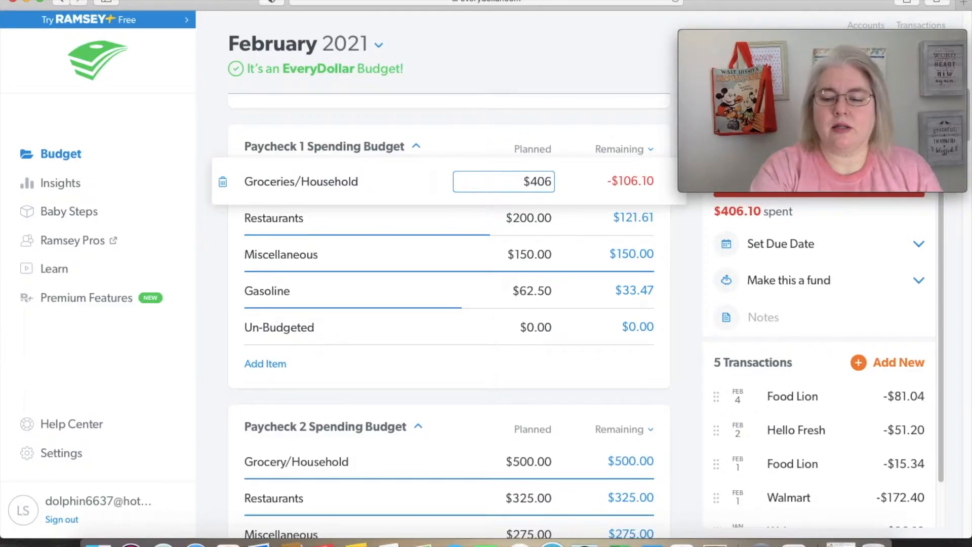
pyautogui.write('.10')
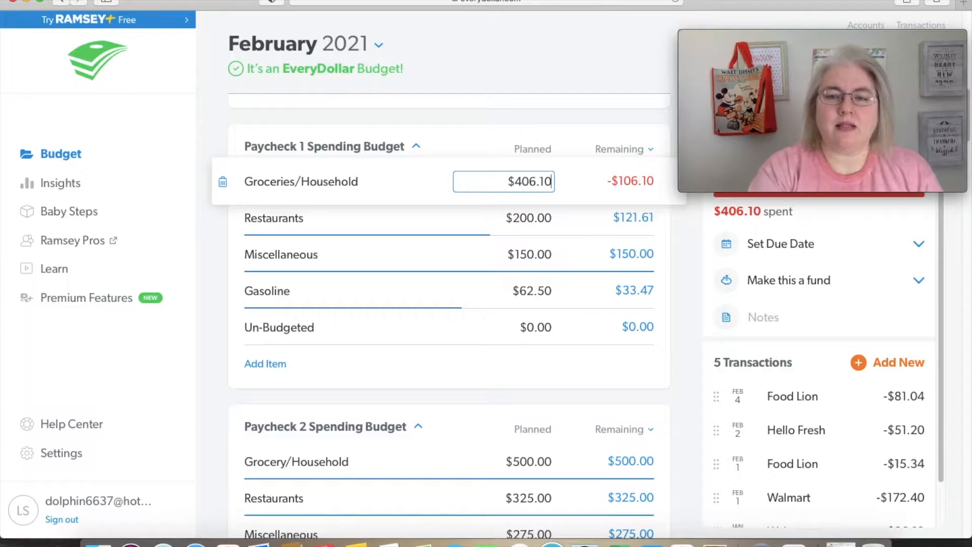
pyautogui.click(469, 131)
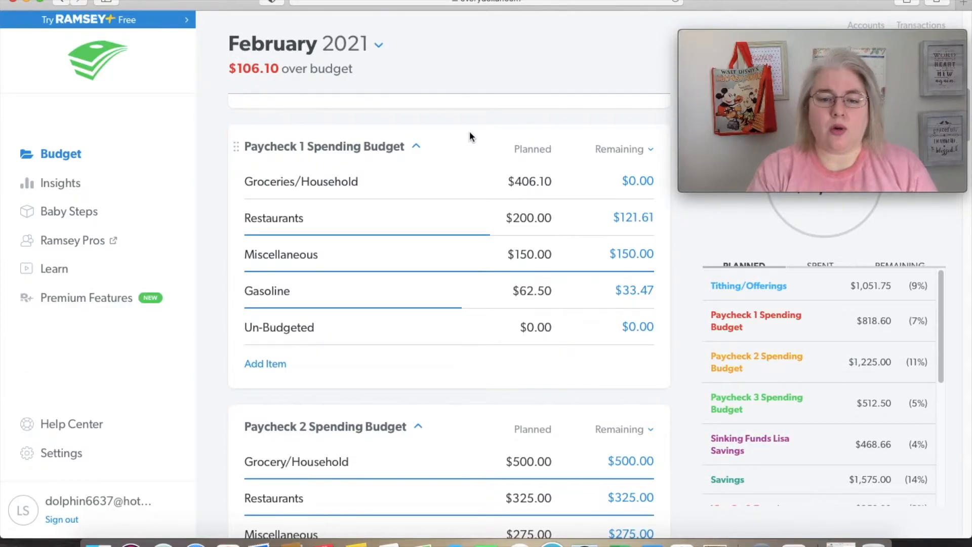
# - Clear the planned amount for Grocery/Household in the Paycheck 2 Spending Budget and set it to $393.90
pyautogui.click(360, 462)
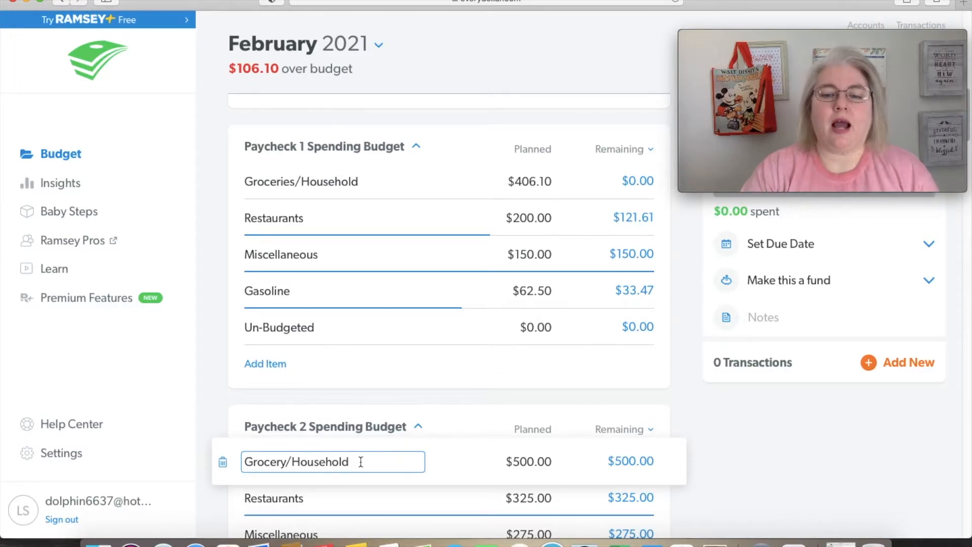
pyautogui.click(550, 462)
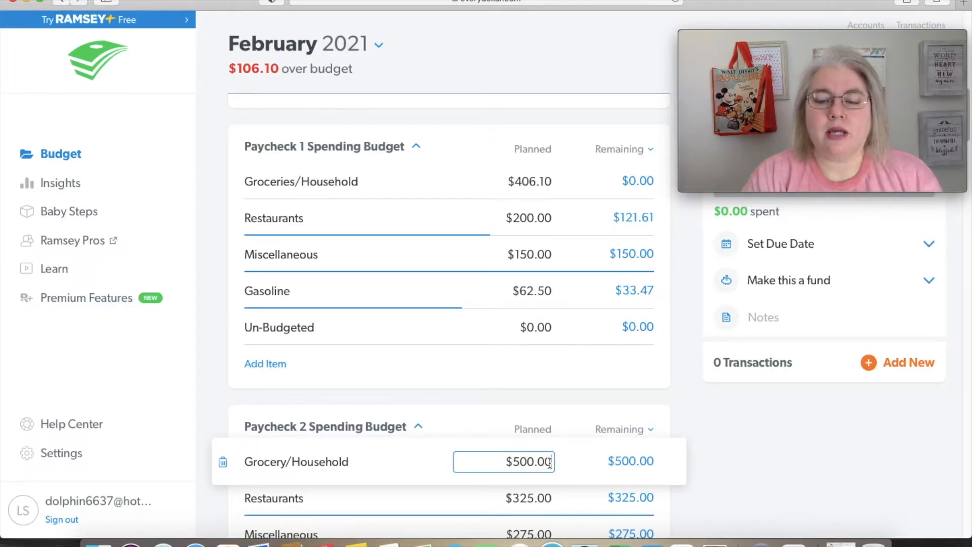
pyautogui.press('BackSpace')
pyautogui.press('BackSpace')
pyautogui.press('BackSpace')
pyautogui.press('BackSpace')
pyautogui.press('BackSpace')
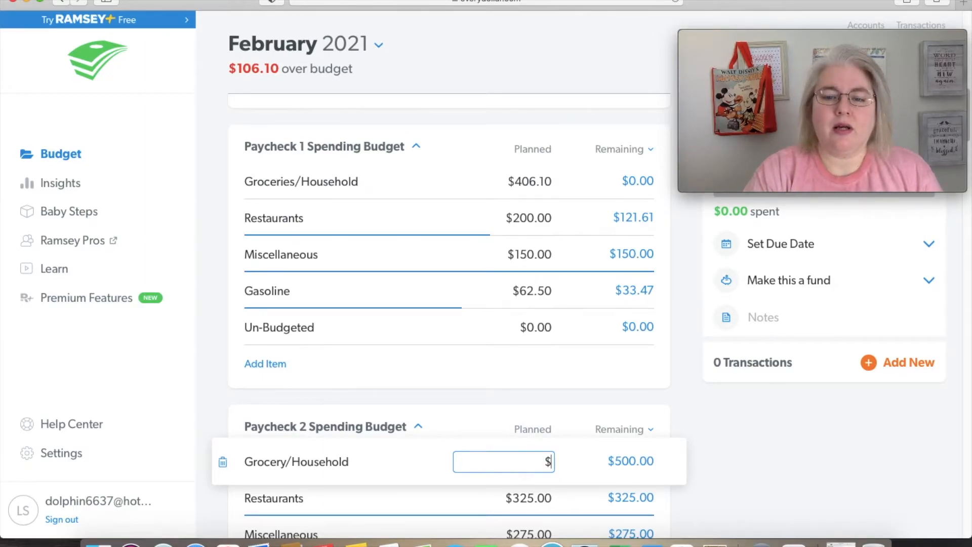
pyautogui.press('Tab')
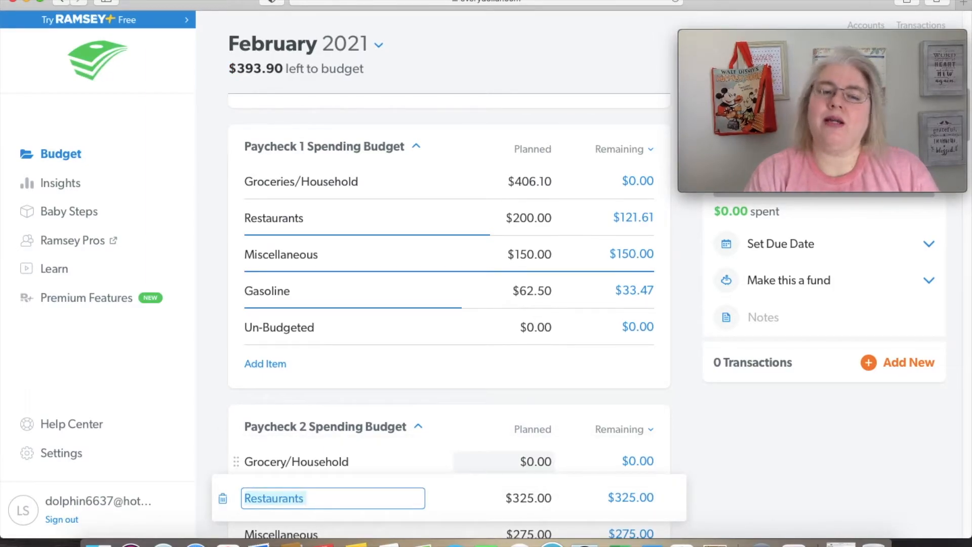
pyautogui.click(550, 462)
pyautogui.doubleClick(552, 460)
pyautogui.write('393.')
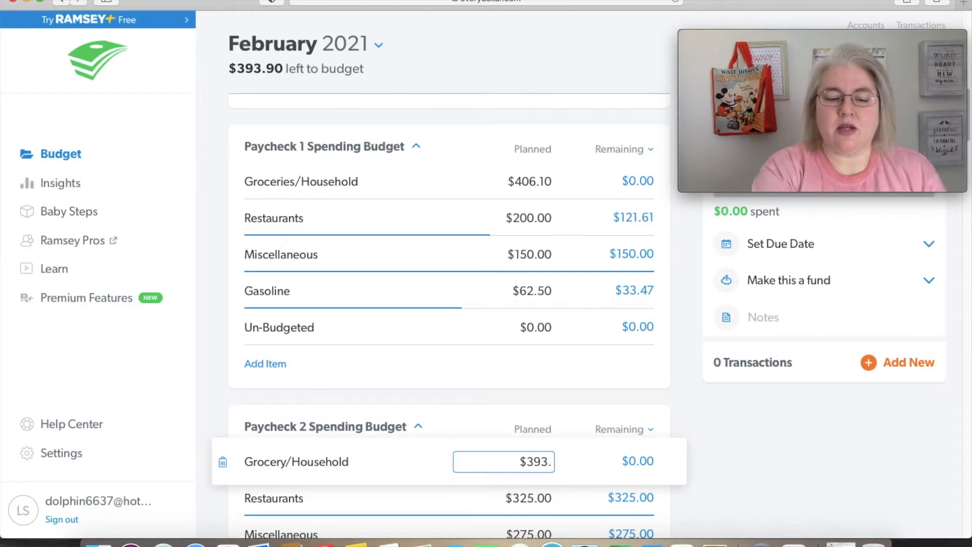
pyautogui.write('90')
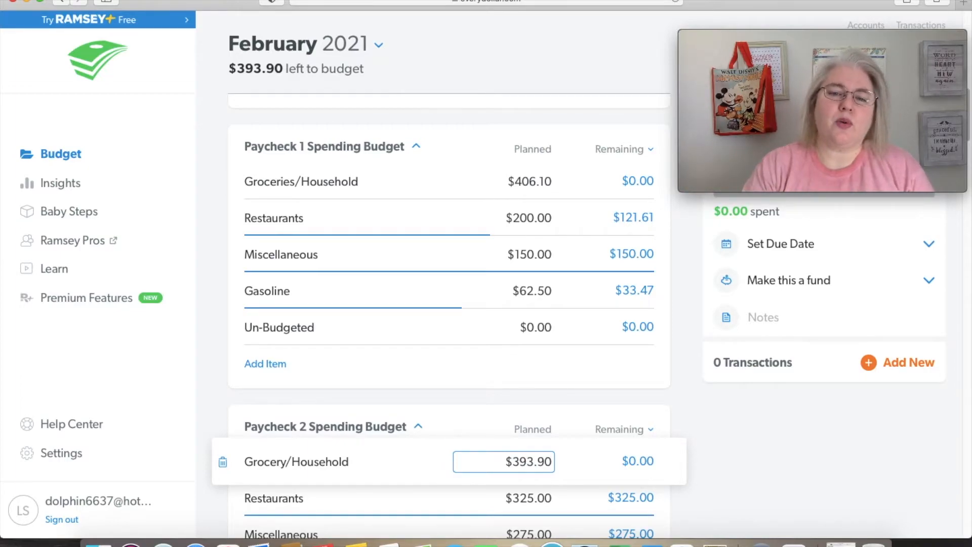
pyautogui.scroll(-1, 449, 319)
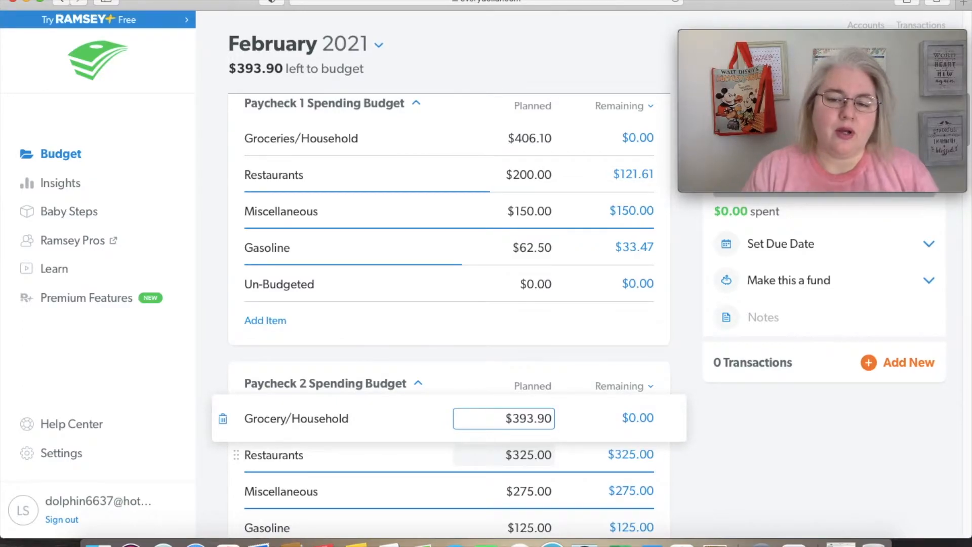
pyautogui.click(497, 379)
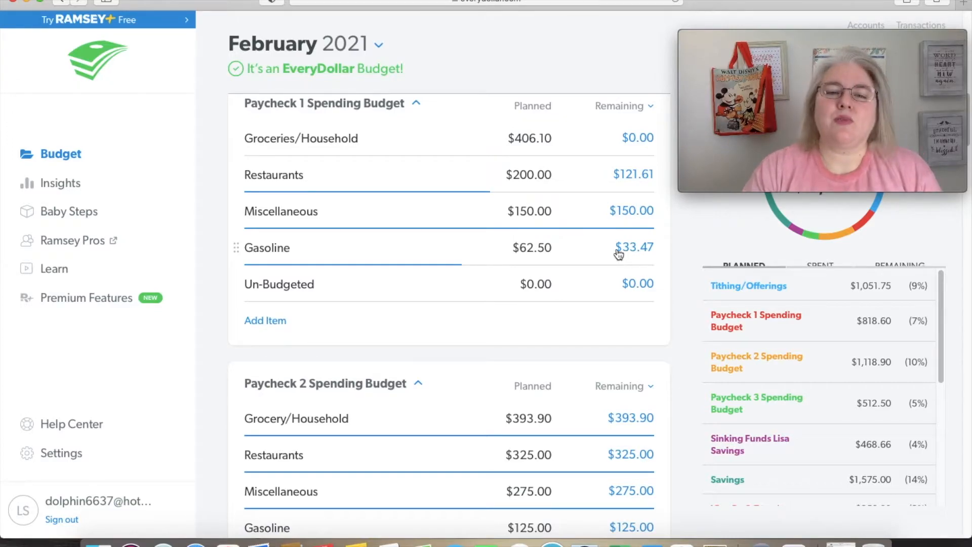
# - Set the planned amount for Restaurants in the Paycheck 1 Spending Budget to $78.39
pyautogui.click(440, 179)
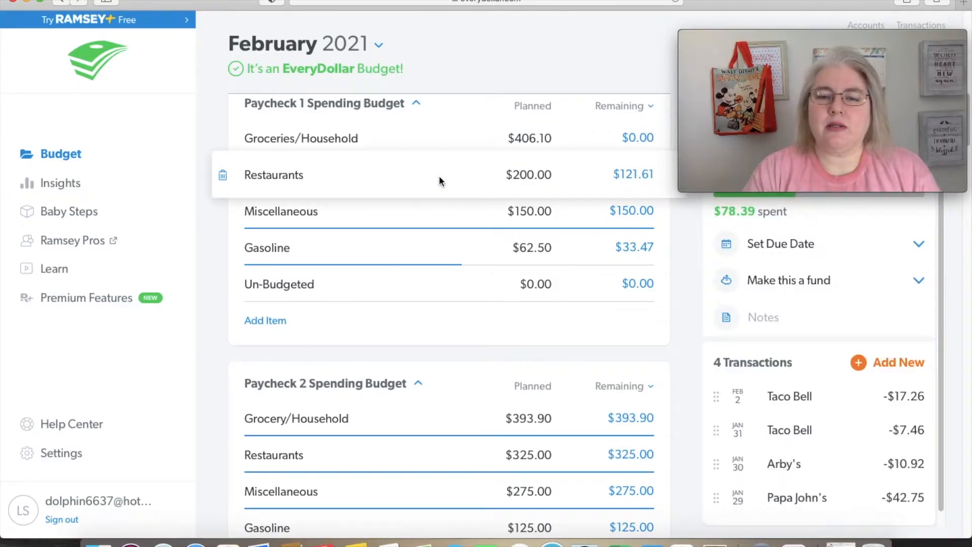
pyautogui.click(536, 180)
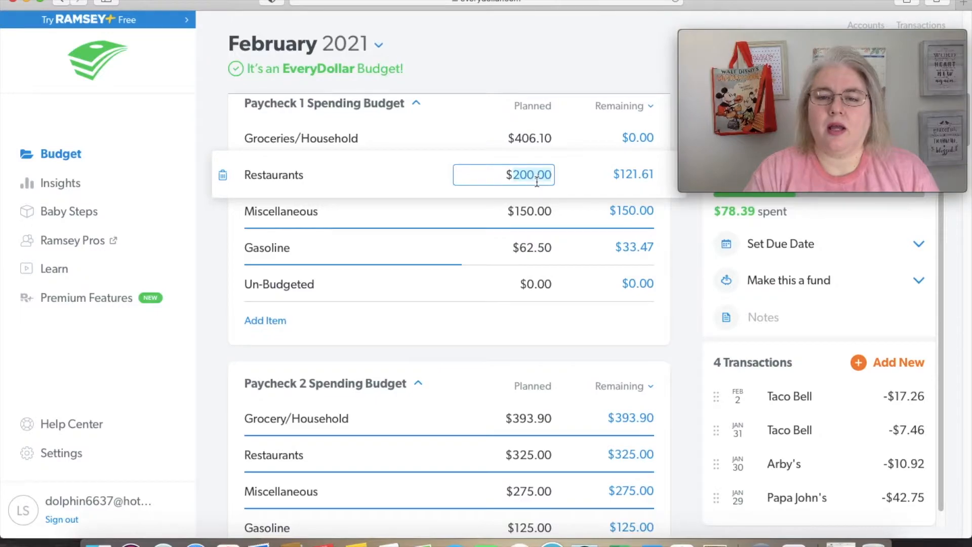
pyautogui.write('7')
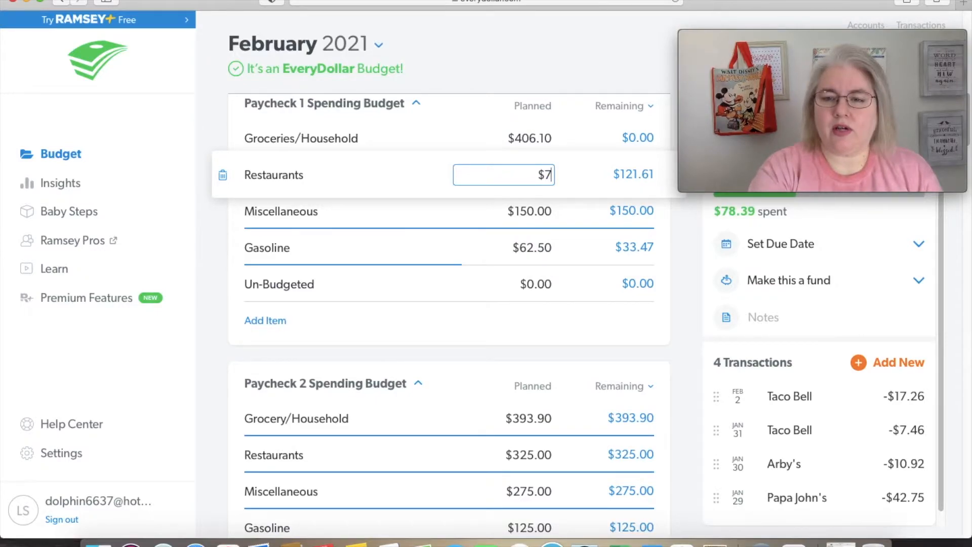
pyautogui.write('8.39')
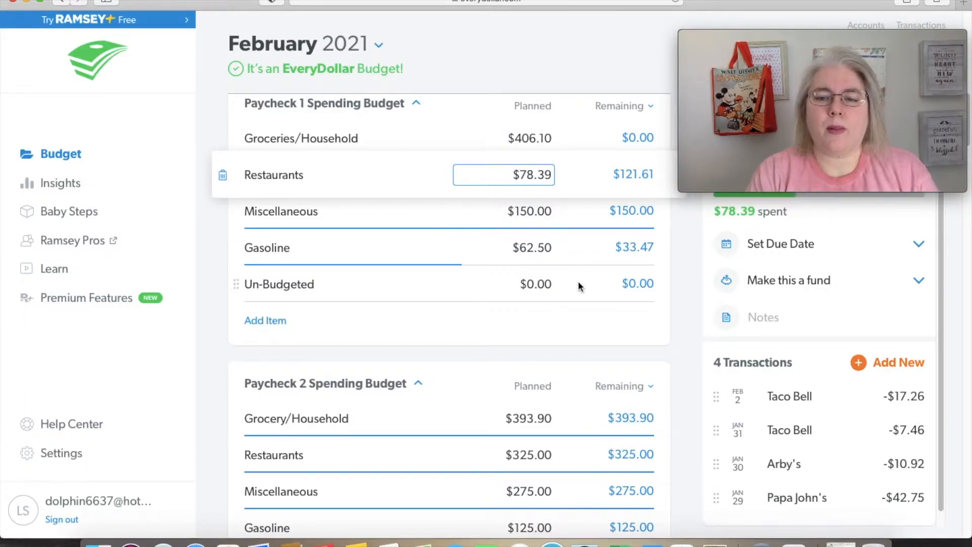
pyautogui.click(573, 335)
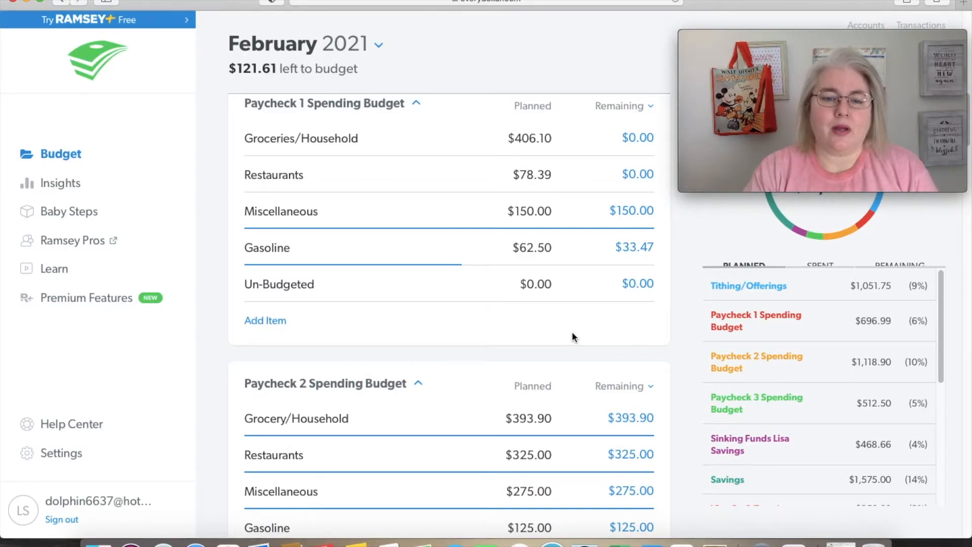
# - Clear the planned amount for Restaurants in the Paycheck 2 Spending Budget and set it to $446.61
pyautogui.scroll(-1, 572, 337)
pyautogui.click(540, 429)
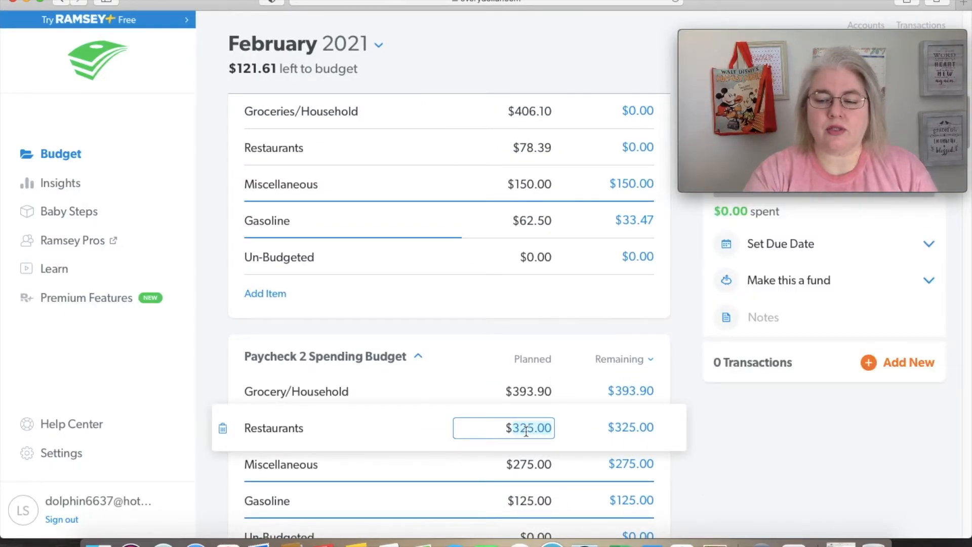
pyautogui.press('BackSpace')
pyautogui.click(503, 347)
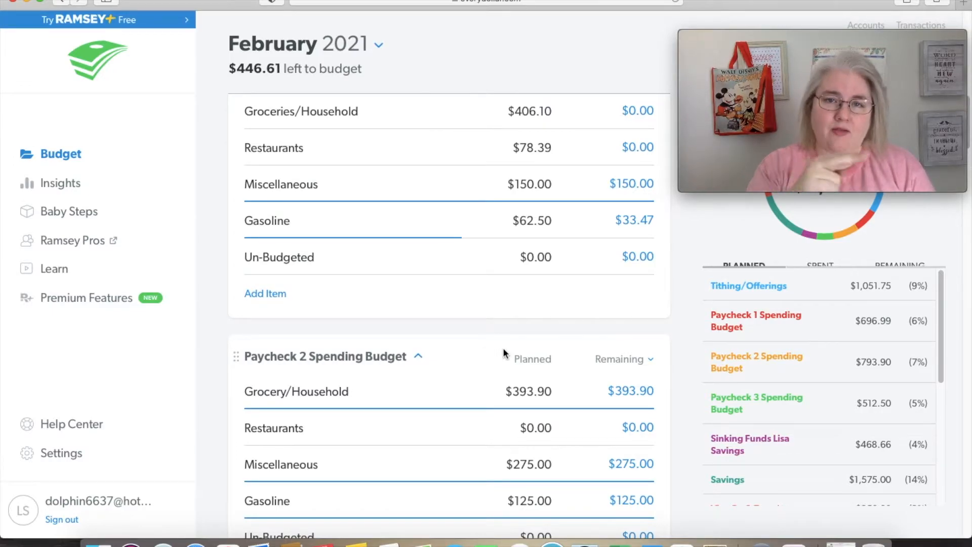
pyautogui.click(529, 431)
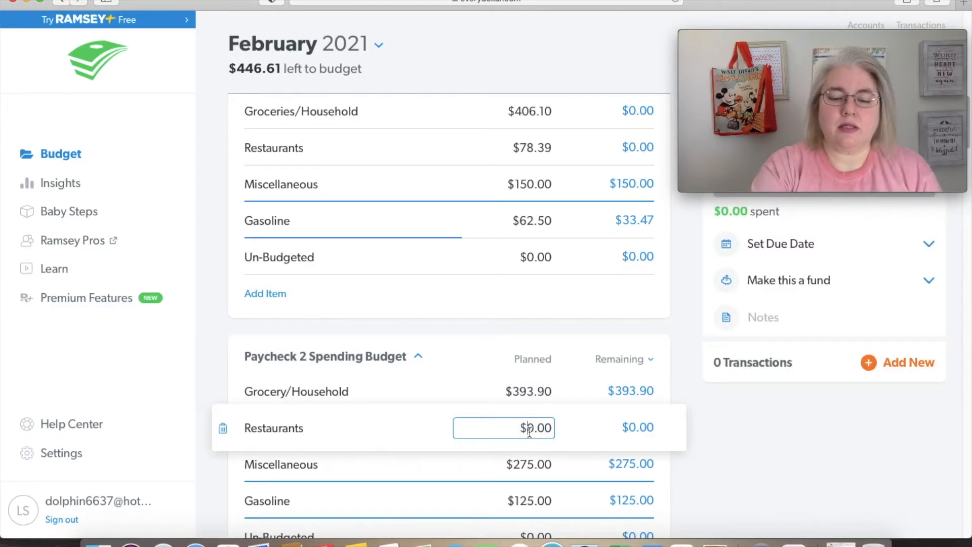
pyautogui.doubleClick(548, 432)
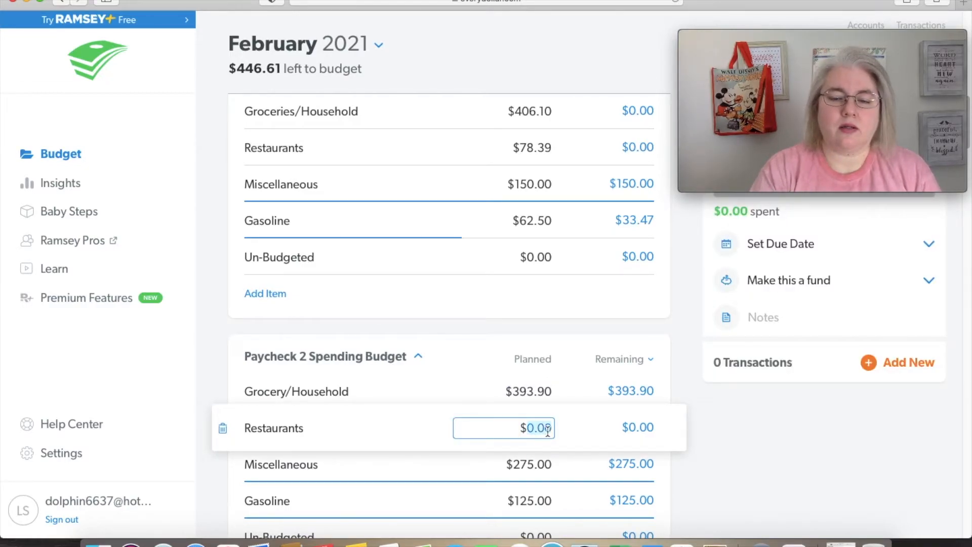
pyautogui.write('44')
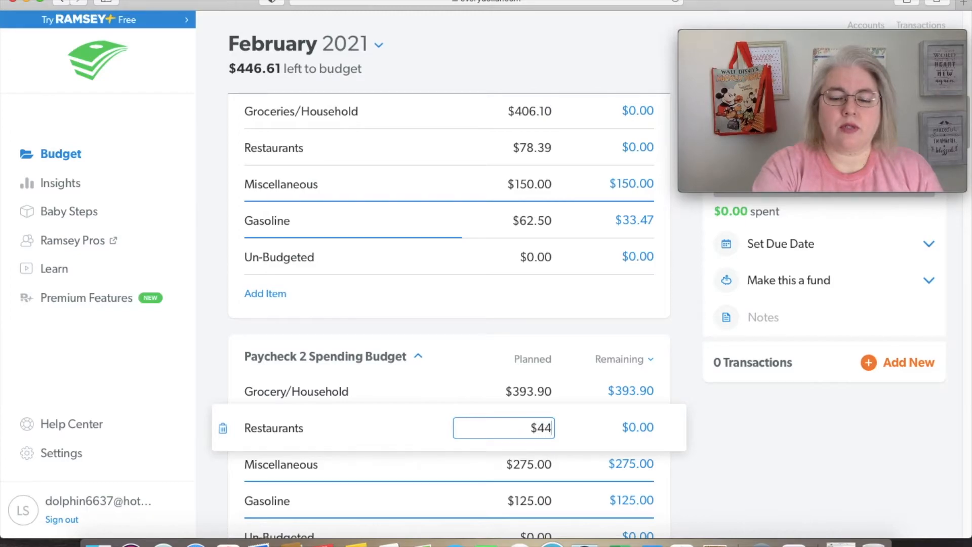
pyautogui.write('6.61')
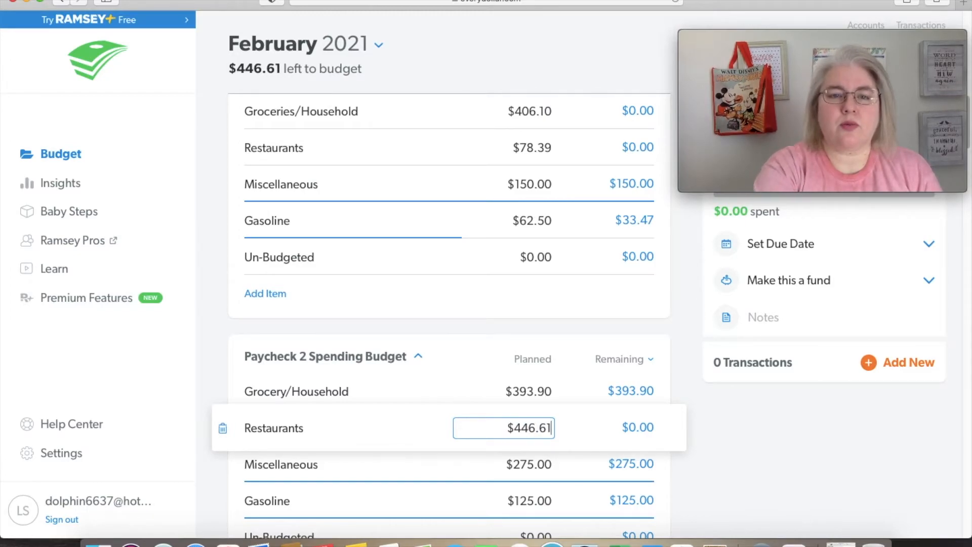
pyautogui.click(497, 357)
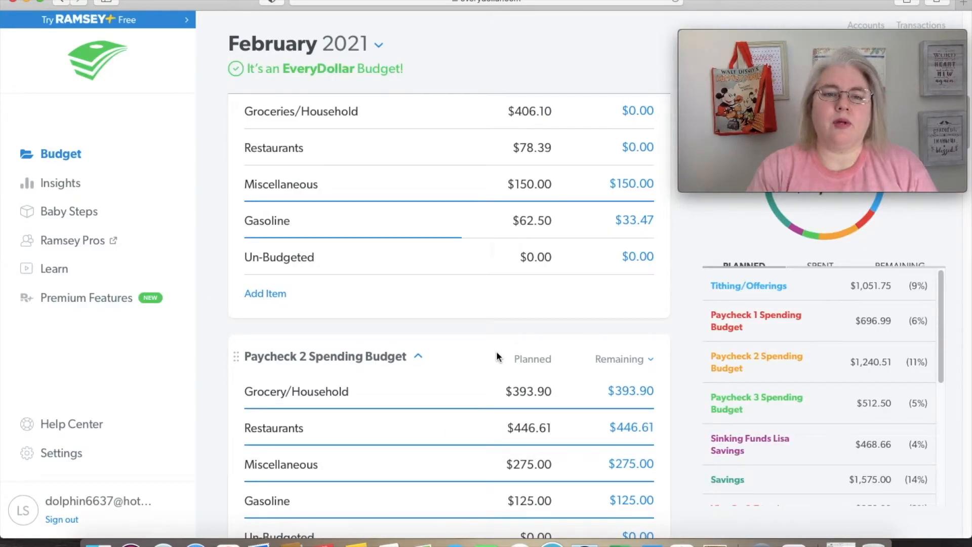
# - Clear the planned amount for Miscellaneous in the Paycheck 1 Spending Budget so that it is zero
pyautogui.click(495, 185)
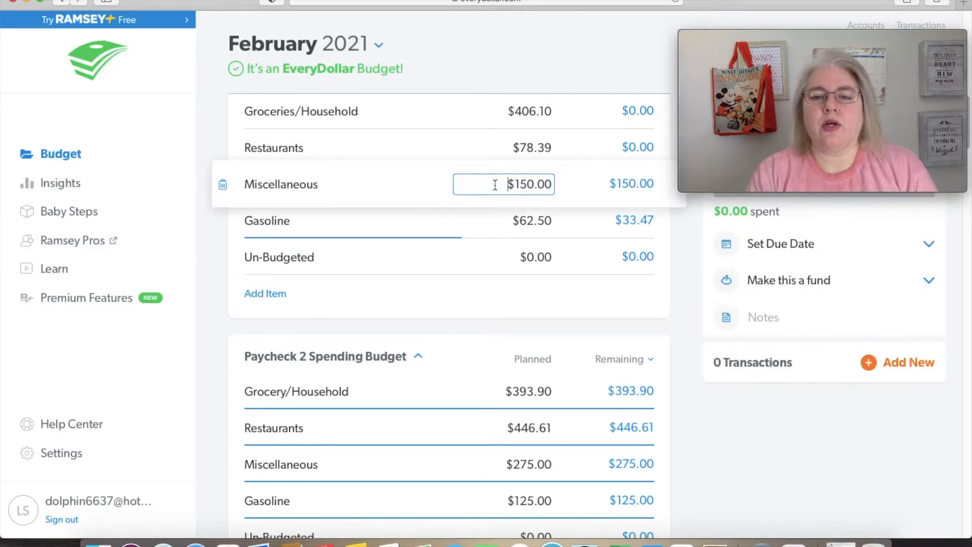
pyautogui.doubleClick(529, 184)
pyautogui.press('BackSpace')
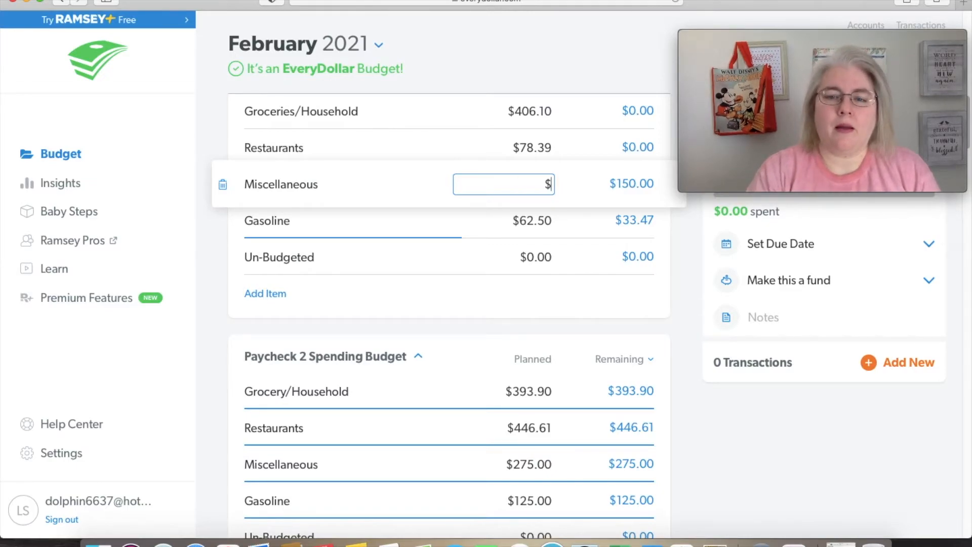
pyautogui.click(523, 292)
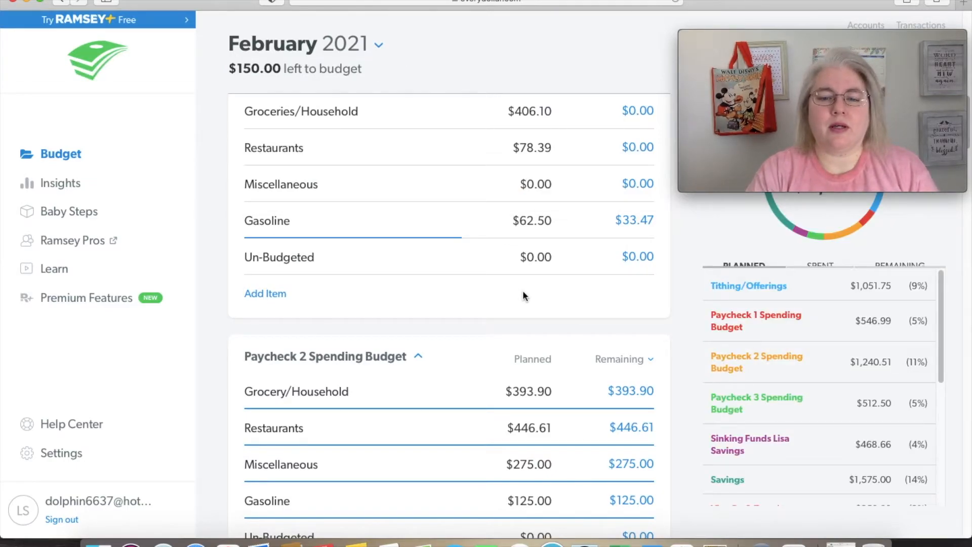
# - Clear the planned amount for Miscellaneous in the Paycheck 2 Spending Budget and set it to $425.00
pyautogui.scroll(-2, 523, 290)
pyautogui.scroll(1, 523, 292)
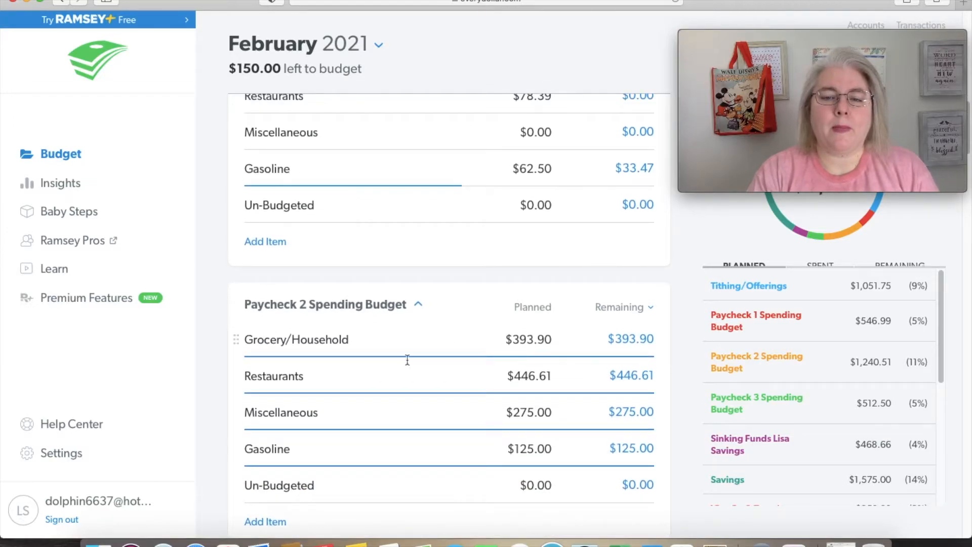
pyautogui.click(516, 411)
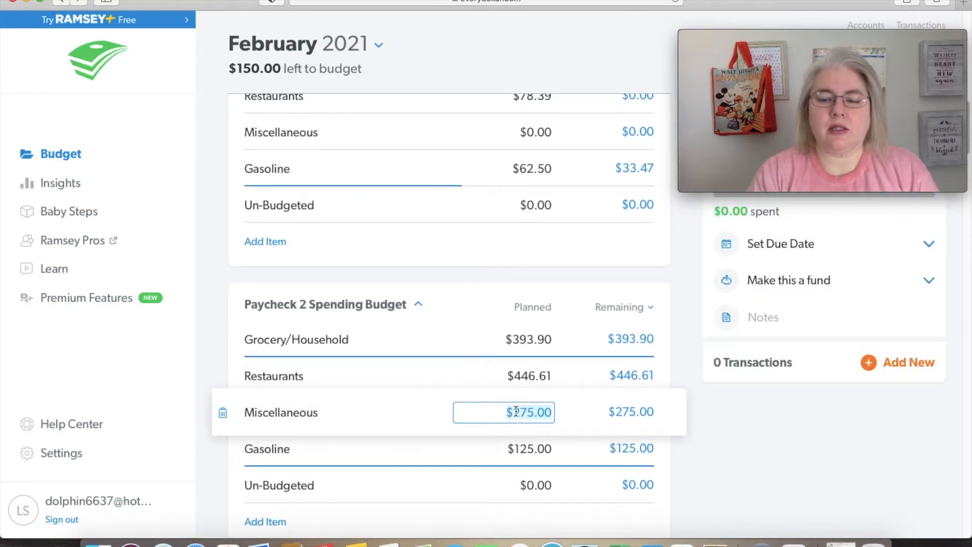
pyautogui.press('BackSpace')
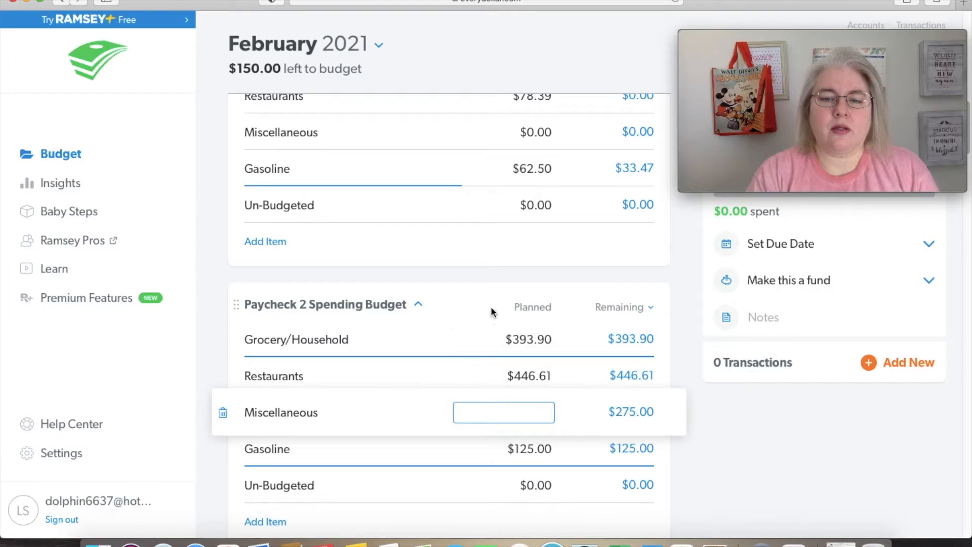
pyautogui.click(497, 290)
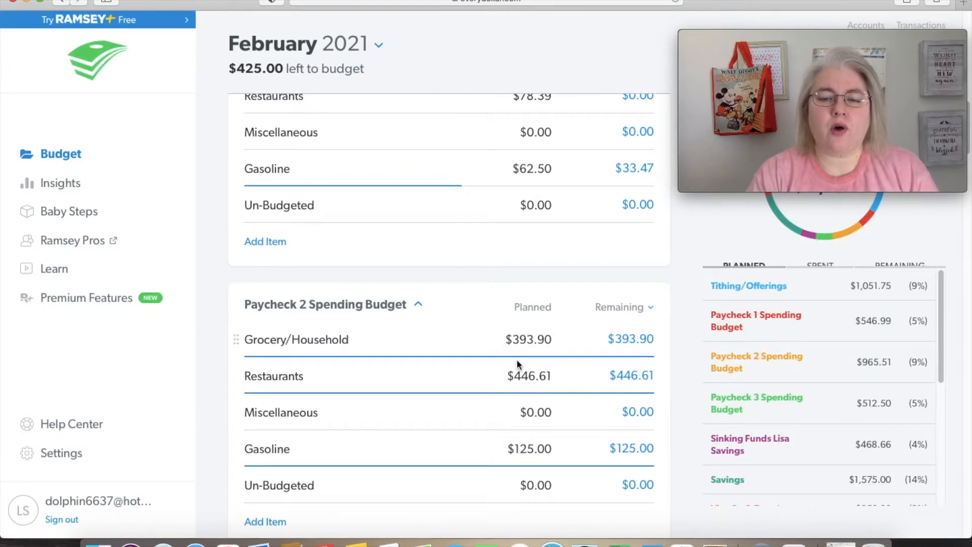
pyautogui.click(526, 412)
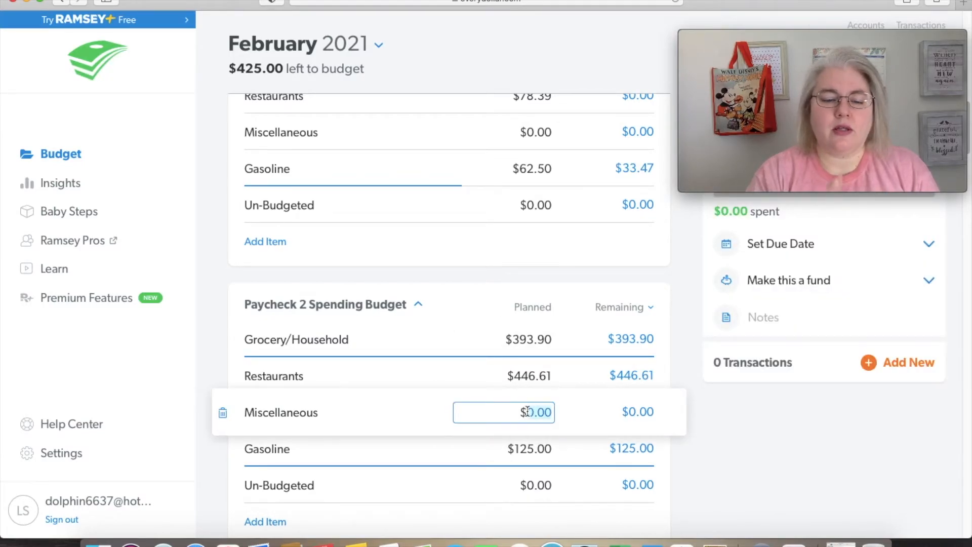
pyautogui.write('425')
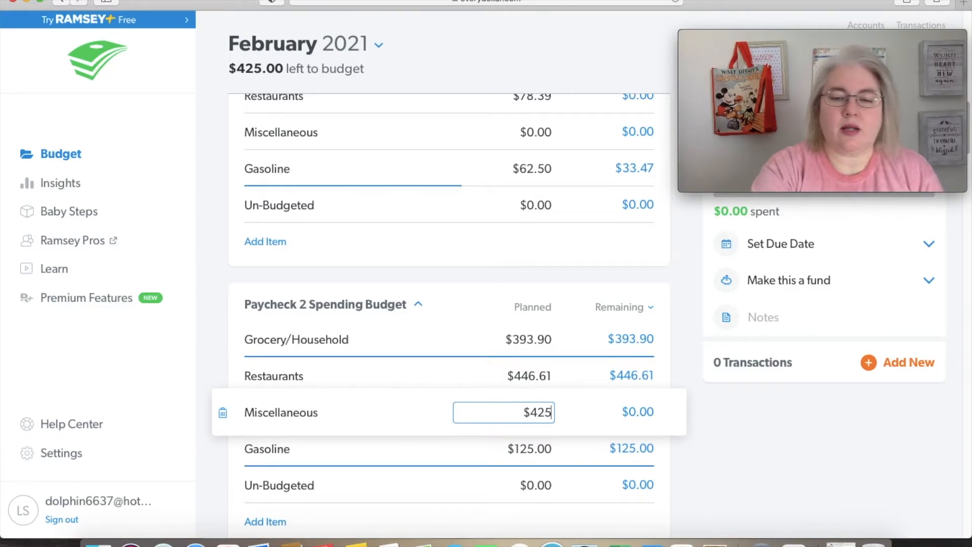
pyautogui.click(500, 293)
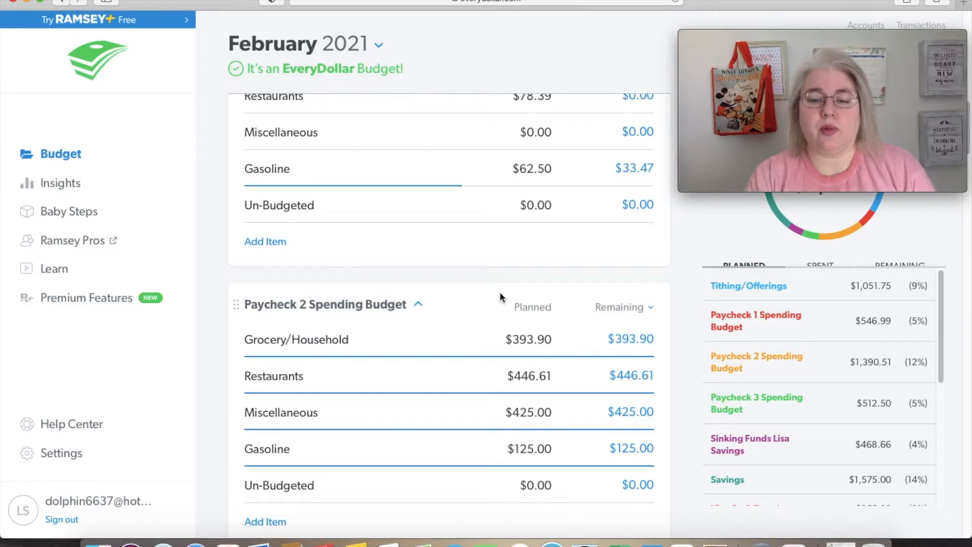
# - Set the planned amount for Gasoline in the Paycheck 1 Spending Budget to $29.03
pyautogui.scroll(1, 500, 293)
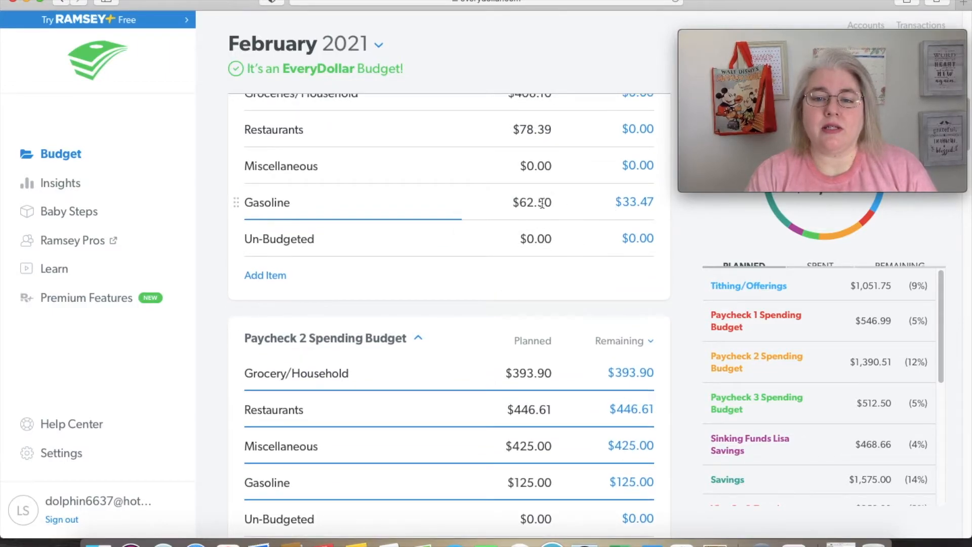
pyautogui.click(442, 202)
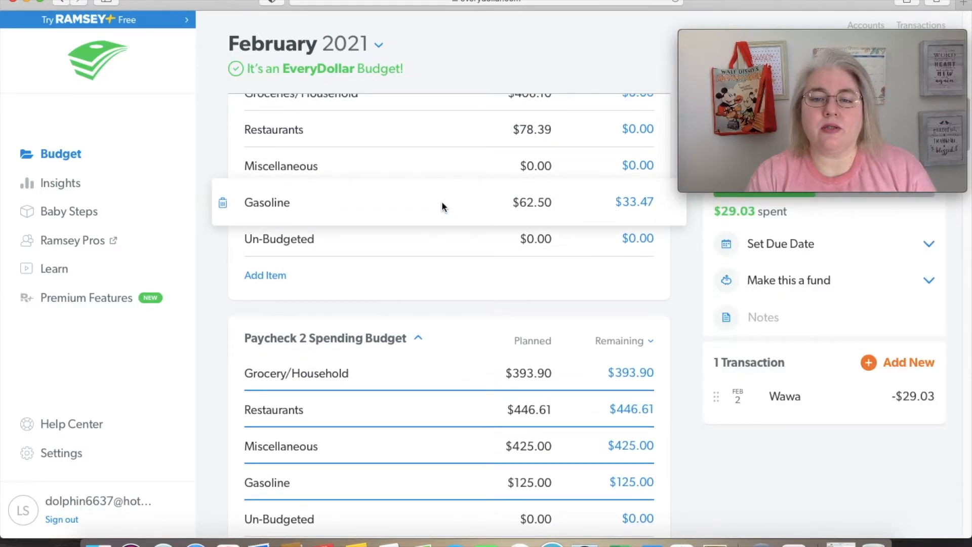
pyautogui.click(532, 203)
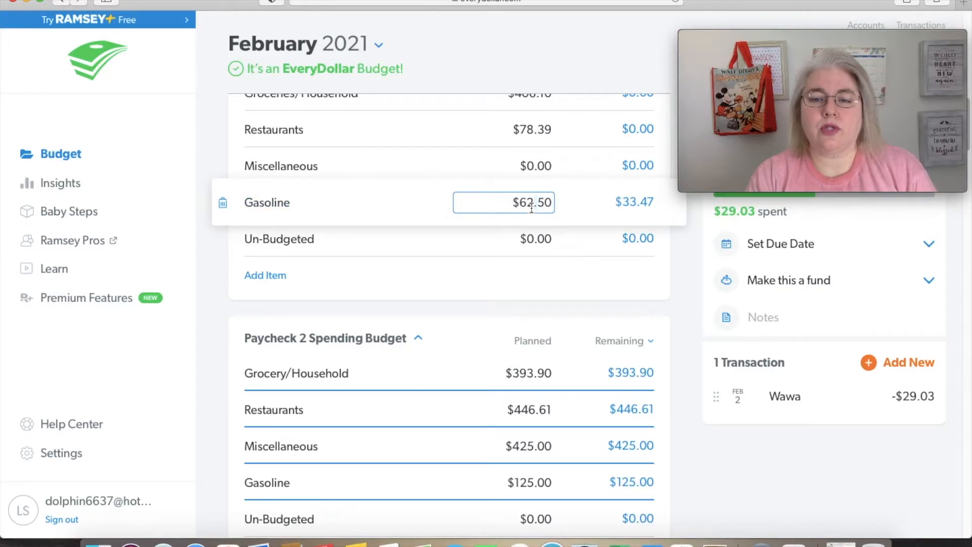
pyautogui.doubleClick(531, 204)
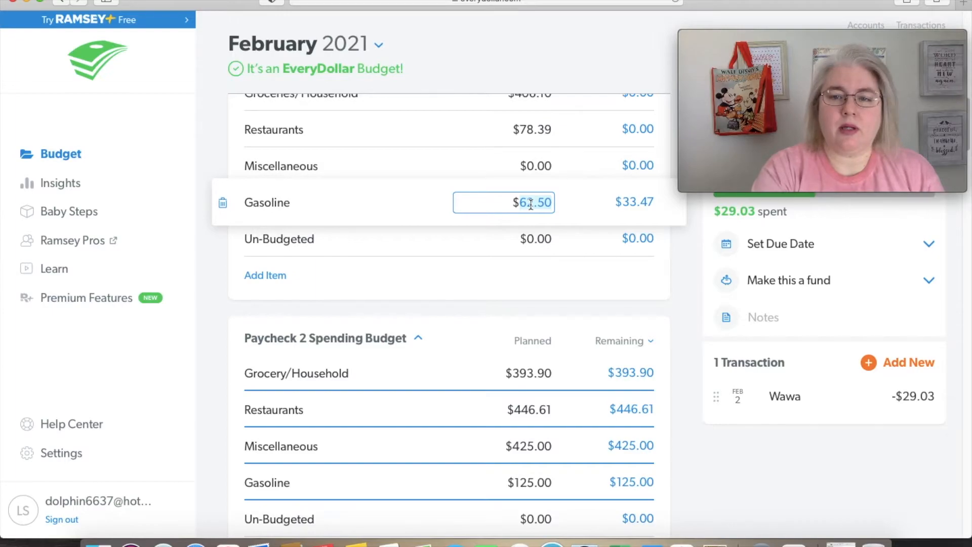
pyautogui.write('2')
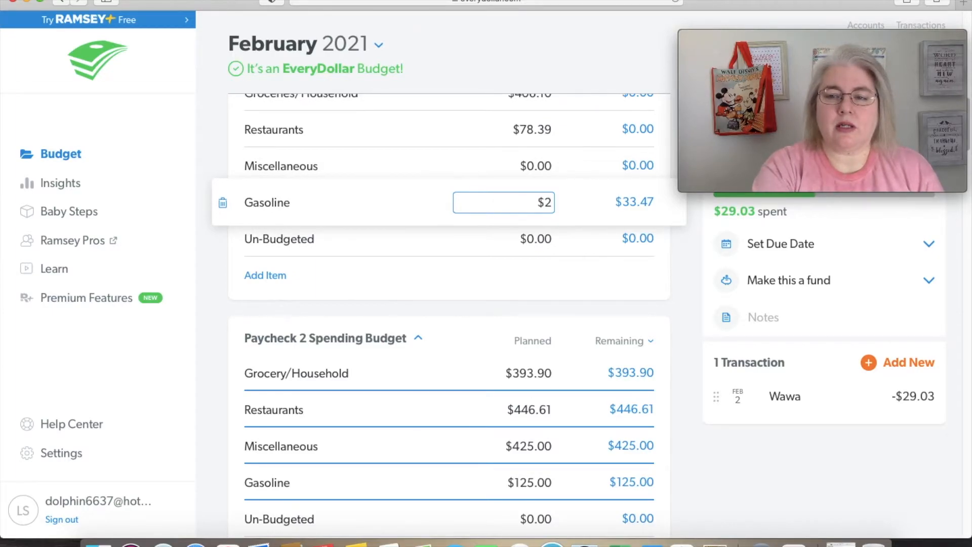
pyautogui.write('9.03')
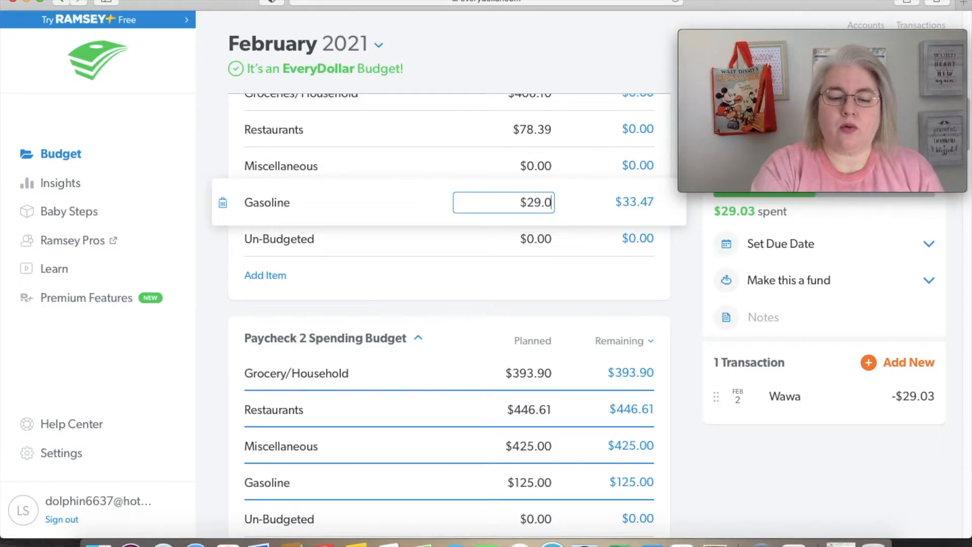
pyautogui.click(469, 286)
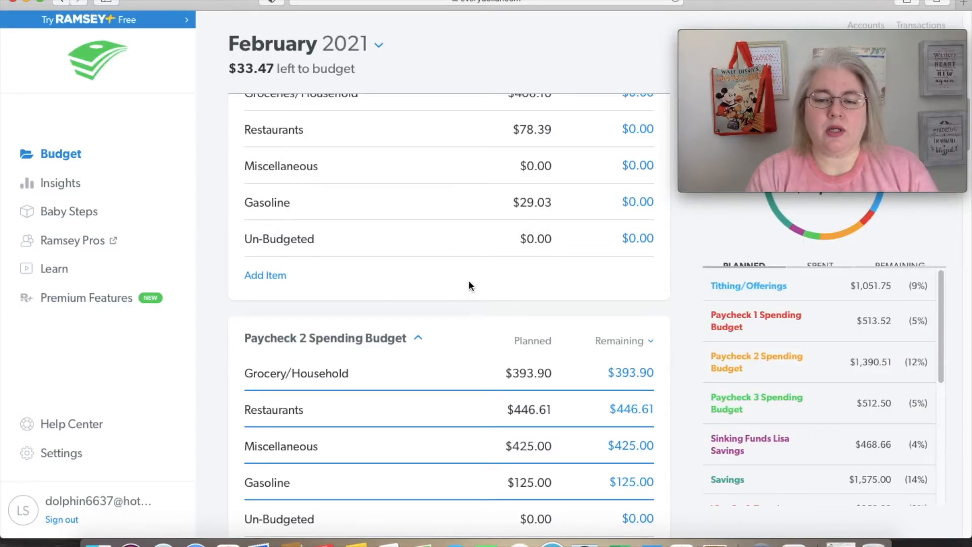
# - Clear the planned amount for Gasoline in the Paycheck 2 Spending Budget and set it to $158.47
pyautogui.click(522, 485)
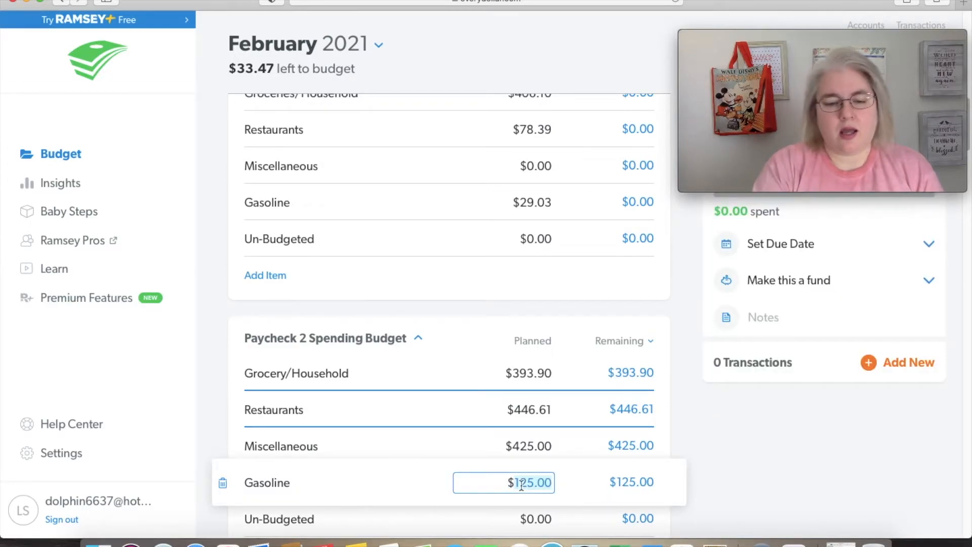
pyautogui.press('BackSpace')
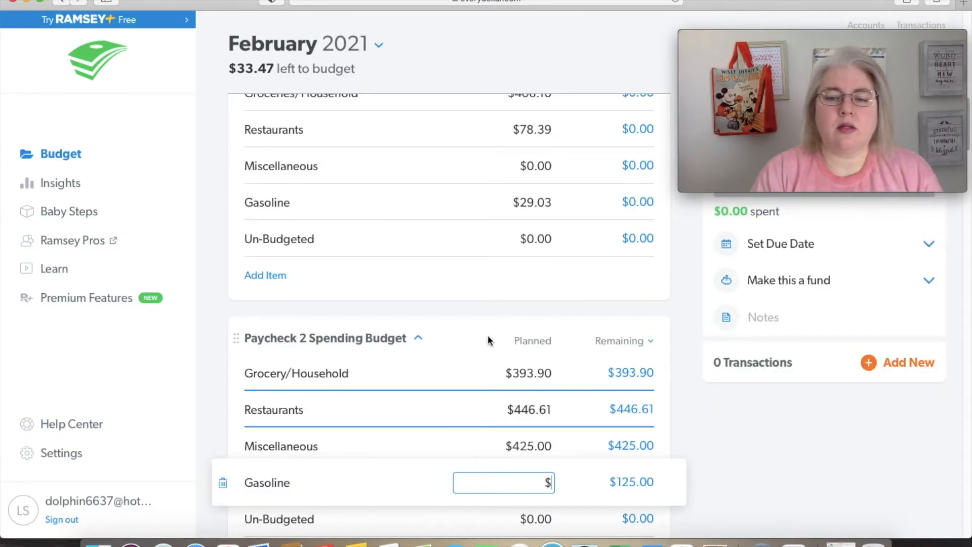
pyautogui.click(487, 321)
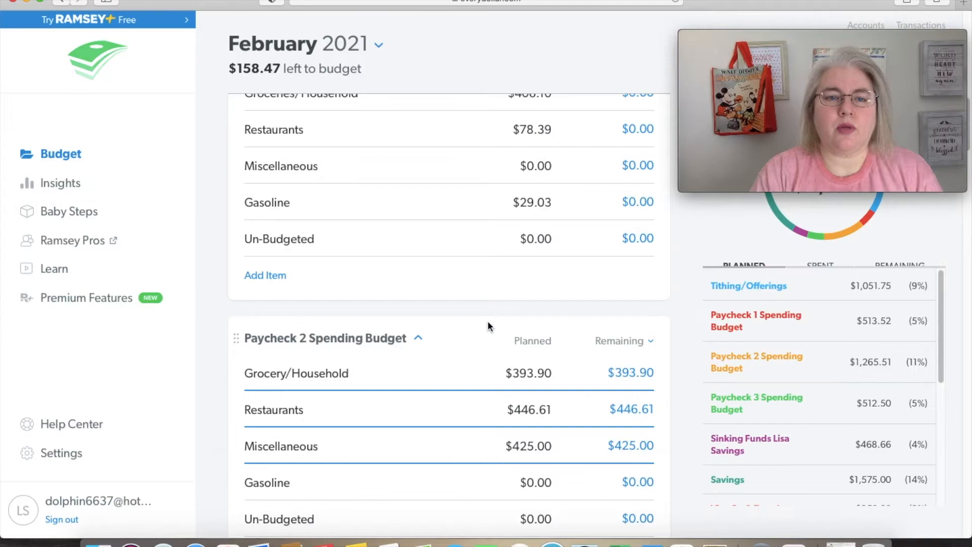
pyautogui.click(529, 482)
pyautogui.write('158.')
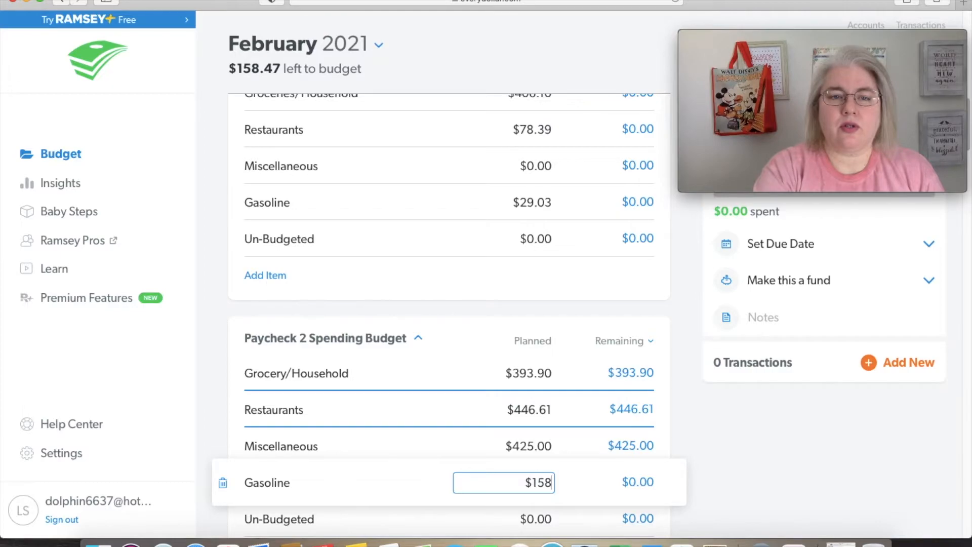
pyautogui.write('7')
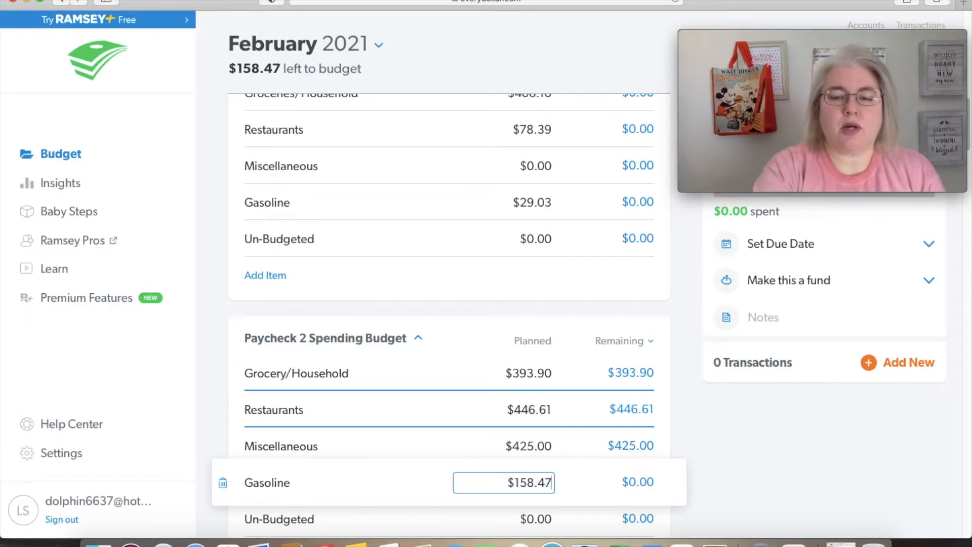
pyautogui.click(494, 330)
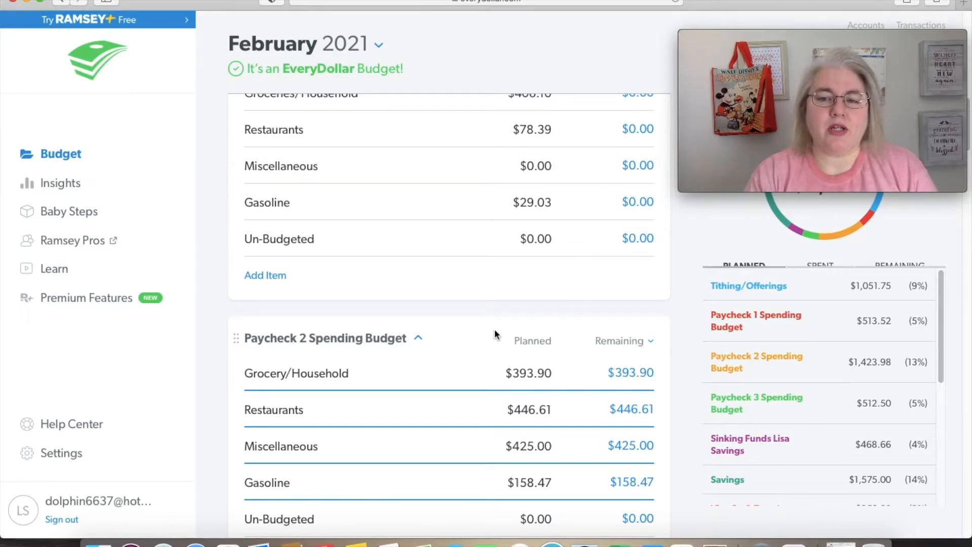
# - Collapse the Paycheck 1 and Paycheck 2 Spending Budget groups in the February 2021 budget
pyautogui.scroll(3, 494, 329)
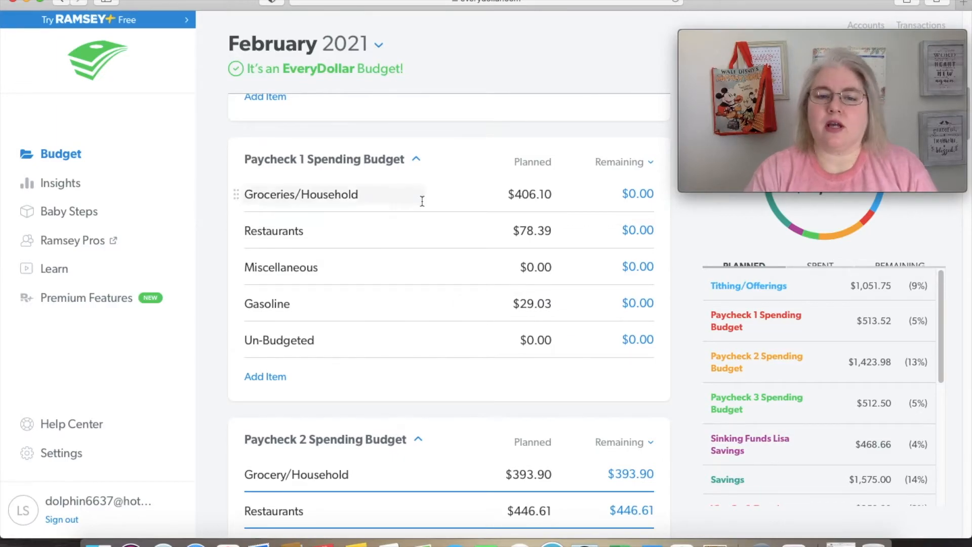
pyautogui.click(416, 159)
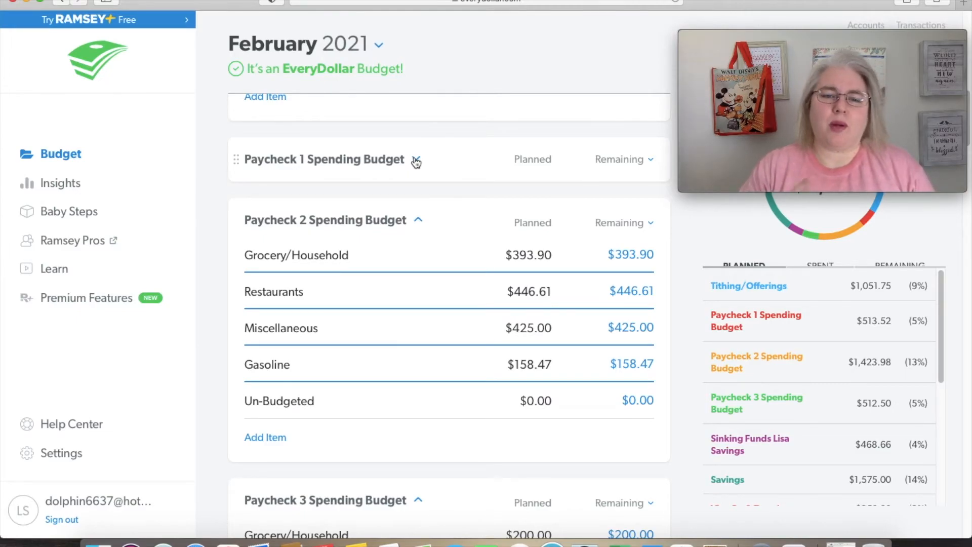
pyautogui.click(418, 223)
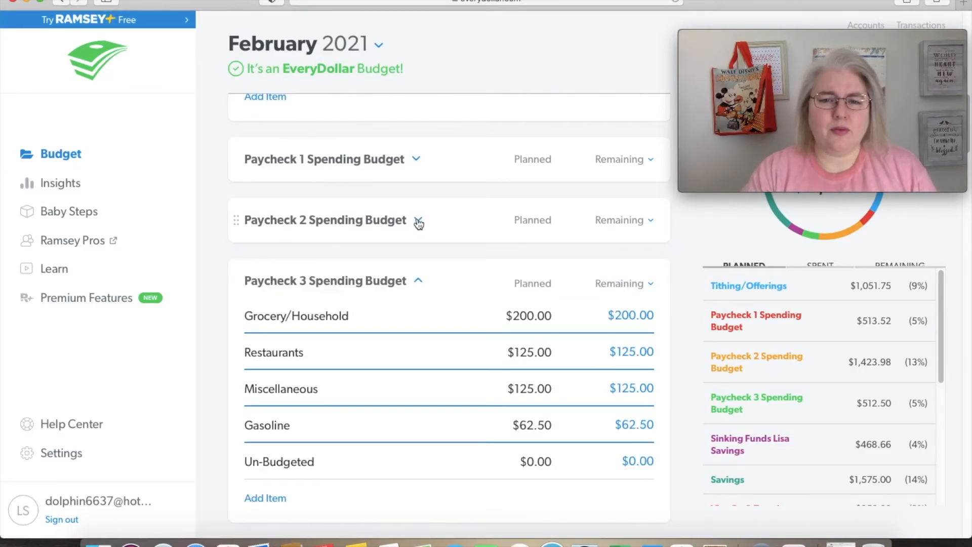
pyautogui.click(418, 222)
# - Review the planned and remaining amounts of every fund in the Sinking Funds savings group
pyautogui.scroll(-10, 419, 223)
pyautogui.scroll(-5, 417, 222)
pyautogui.scroll(1, 417, 223)
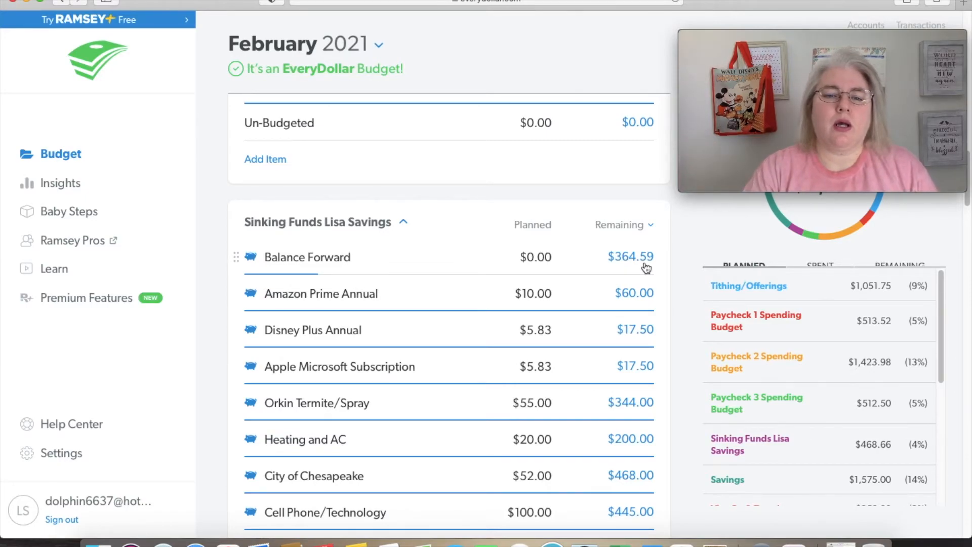
pyautogui.scroll(-6, 647, 268)
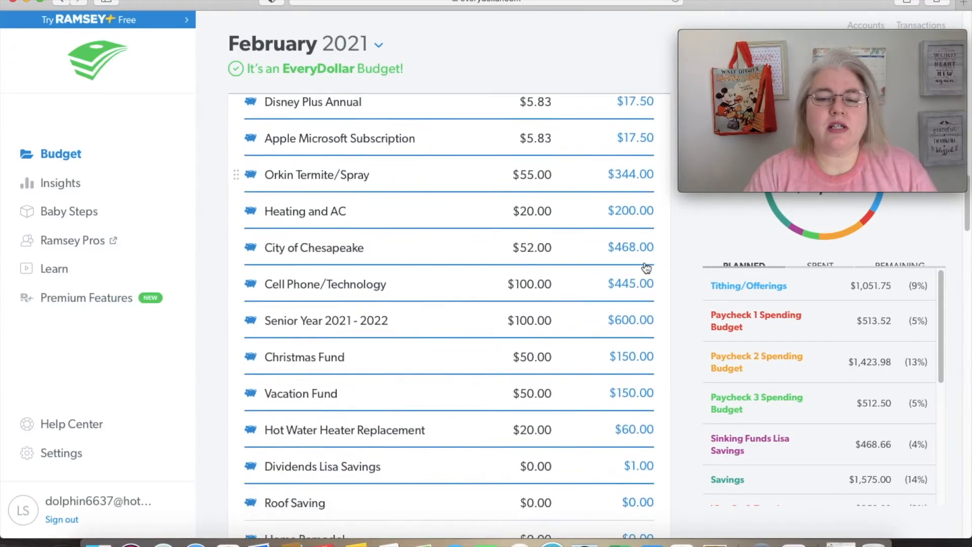
pyautogui.scroll(-2, 647, 267)
pyautogui.scroll(5, 646, 268)
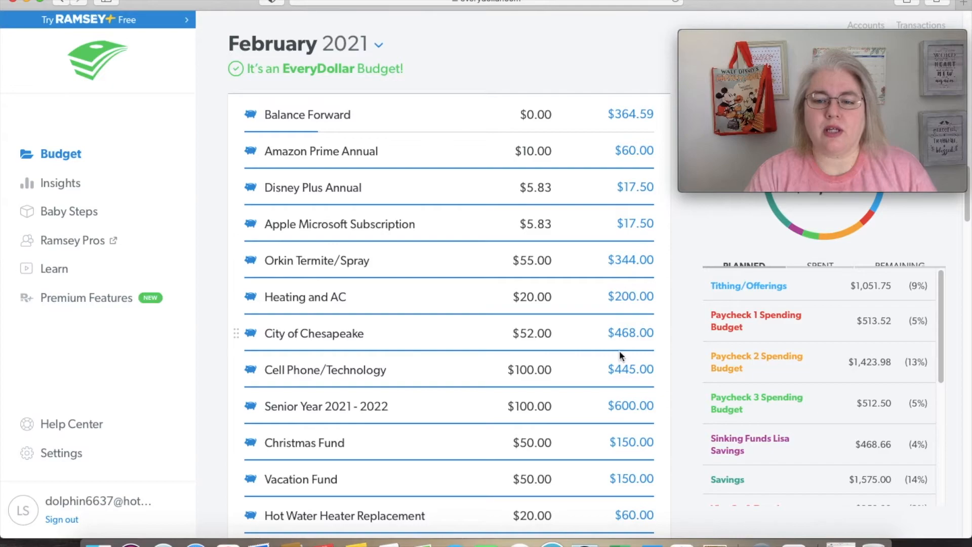
pyautogui.scroll(-5, 617, 468)
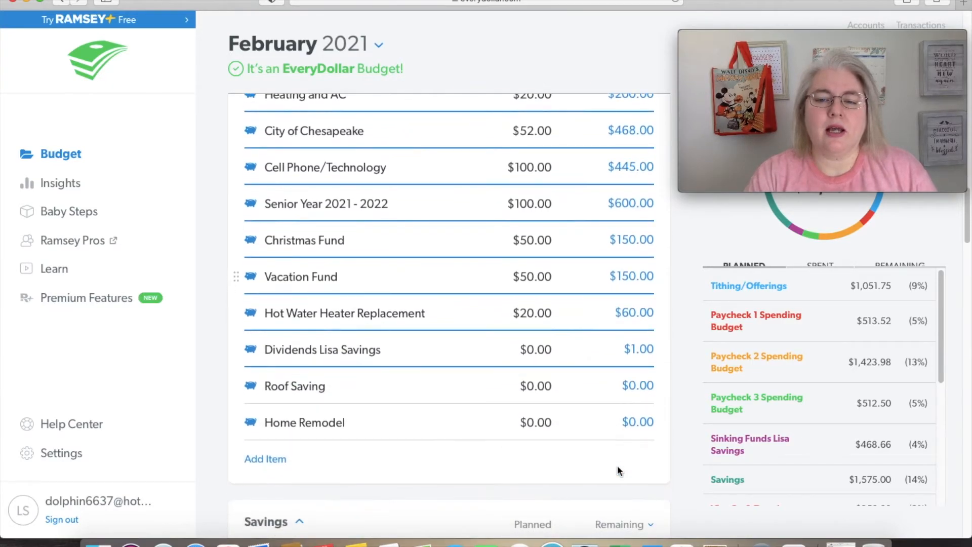
pyautogui.scroll(5, 618, 470)
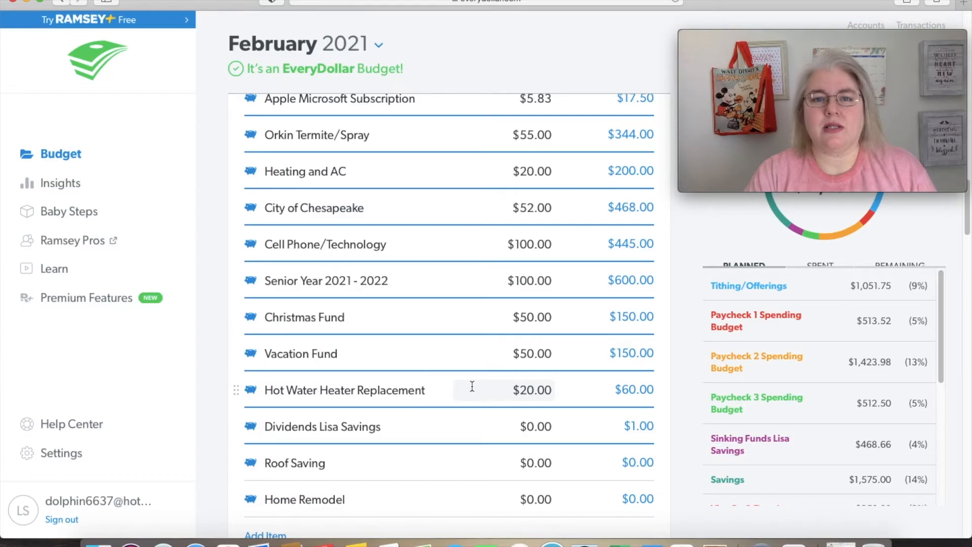
# - Review the Savings group's funds and read the note on Travel Expense Savings
pyautogui.scroll(-8, 471, 386)
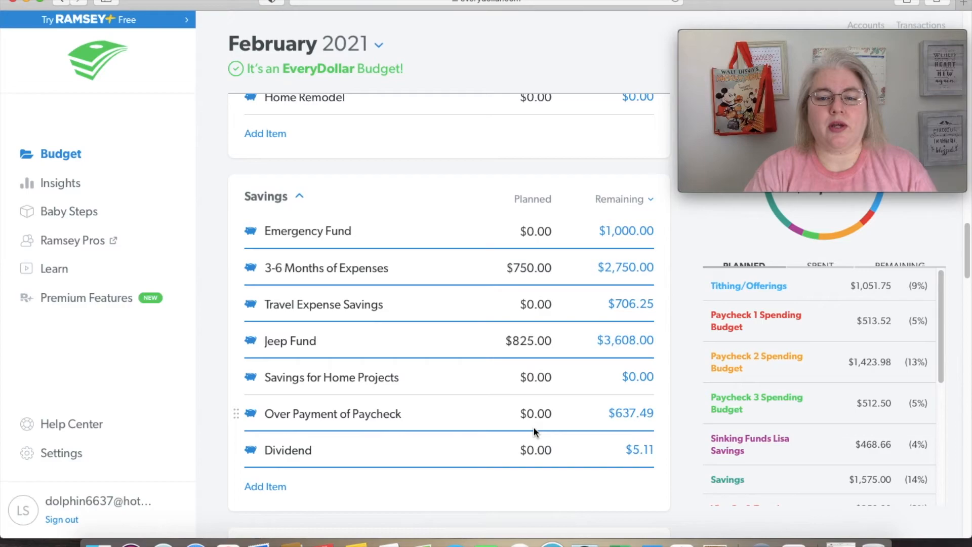
pyautogui.click(429, 302)
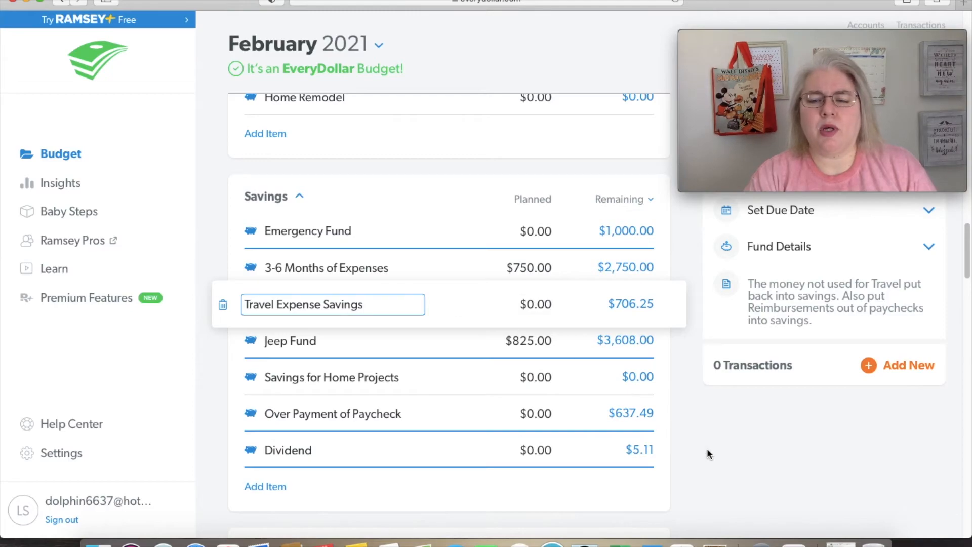
pyautogui.click(611, 490)
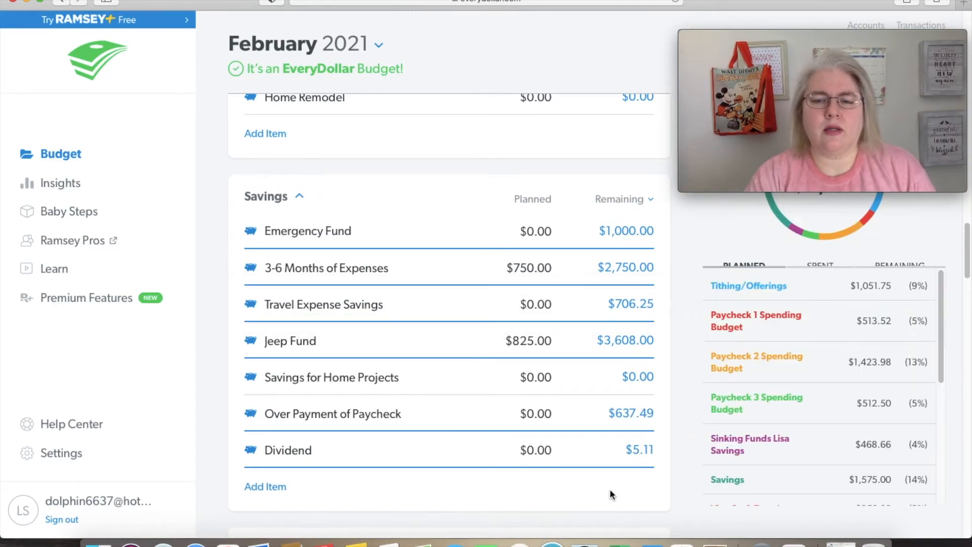
# - Review the Visa Go & Travel group and examine the transactions recorded for Travel Expenses
pyautogui.scroll(10, 524, 303)
pyautogui.scroll(-15, 524, 301)
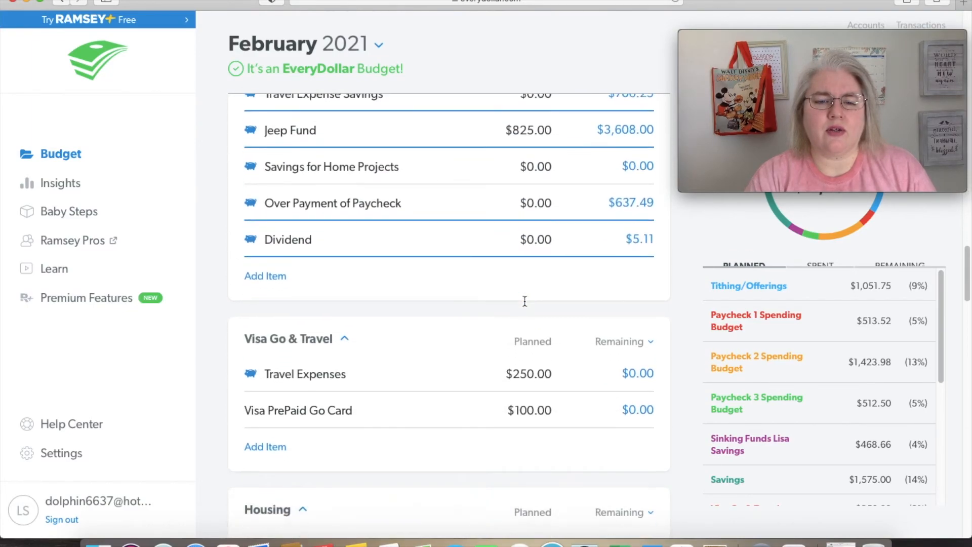
pyautogui.scroll(-1, 525, 302)
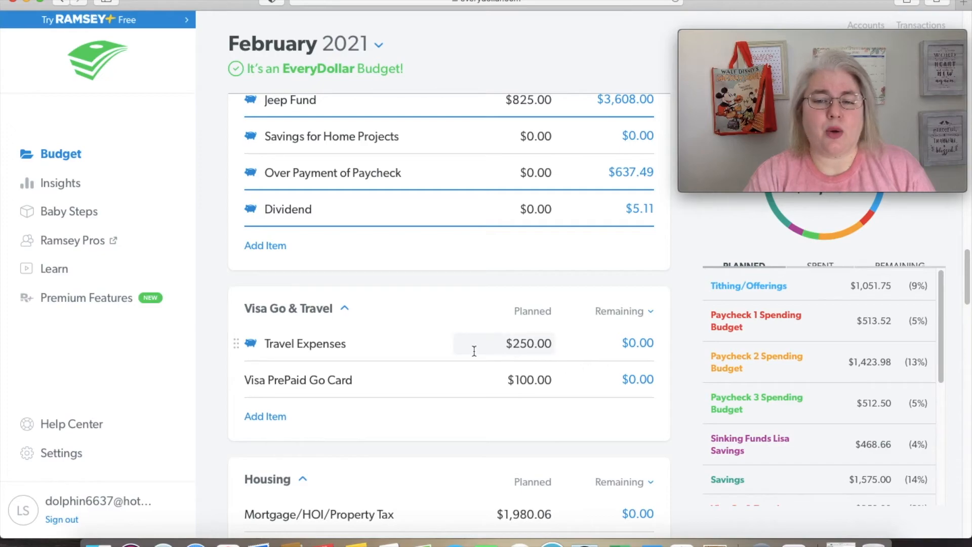
pyautogui.click(437, 350)
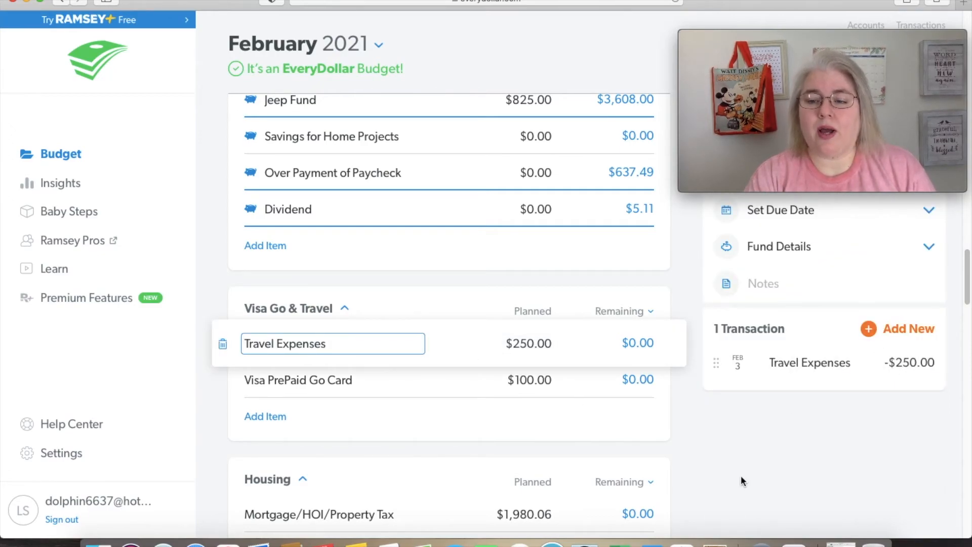
pyautogui.click(689, 457)
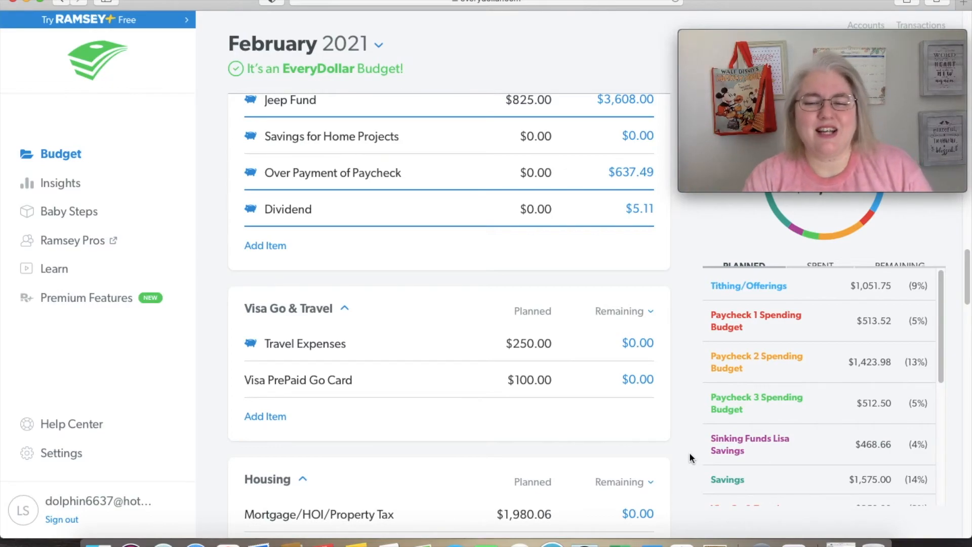
# - Recheck the Savings funds and review the planned and remaining amounts in the Housing and Internet/Subscriptions groups
pyautogui.scroll(5, 610, 424)
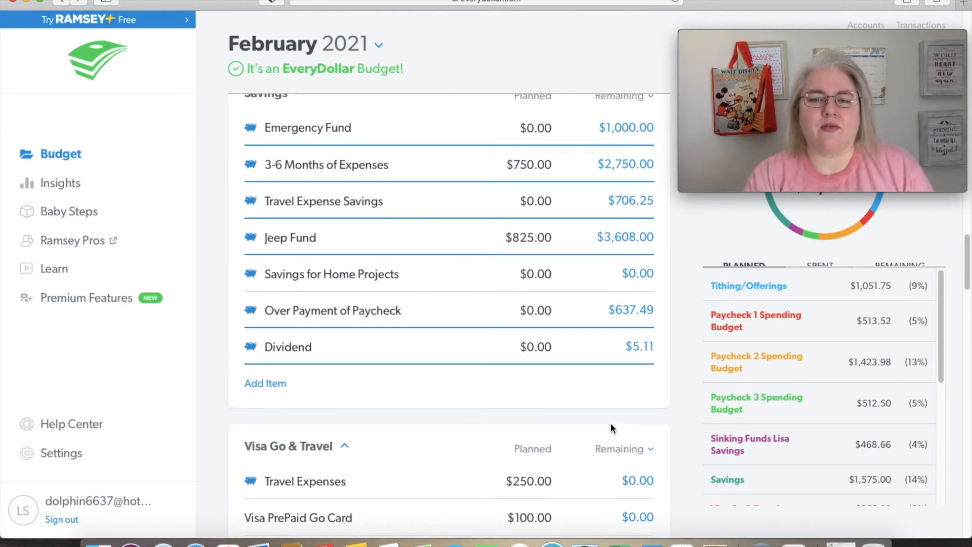
pyautogui.scroll(-2, 608, 423)
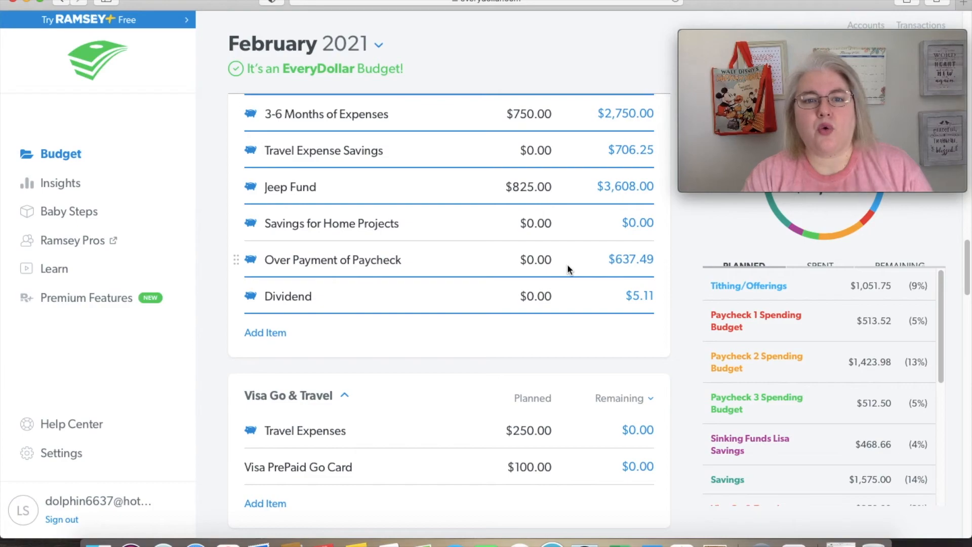
pyautogui.scroll(-5, 568, 266)
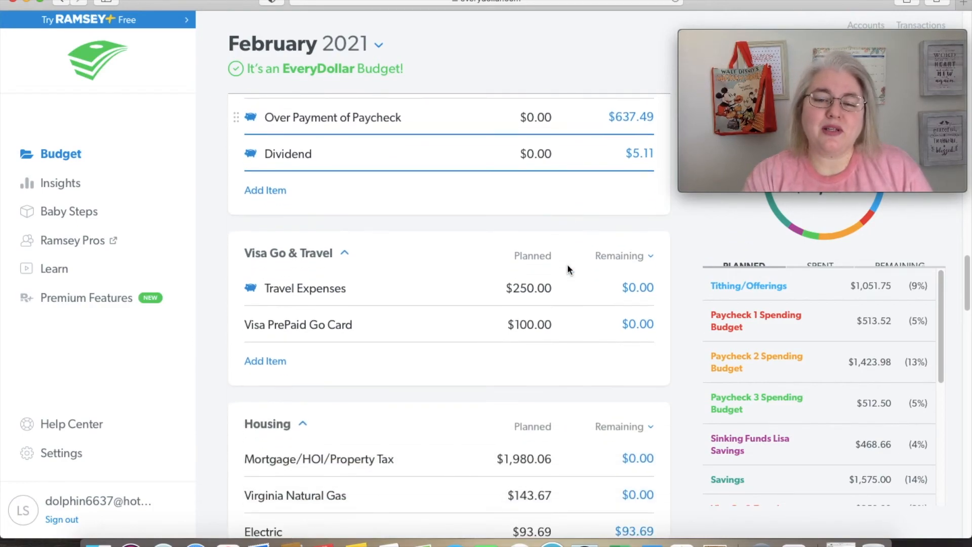
pyautogui.scroll(-5, 567, 269)
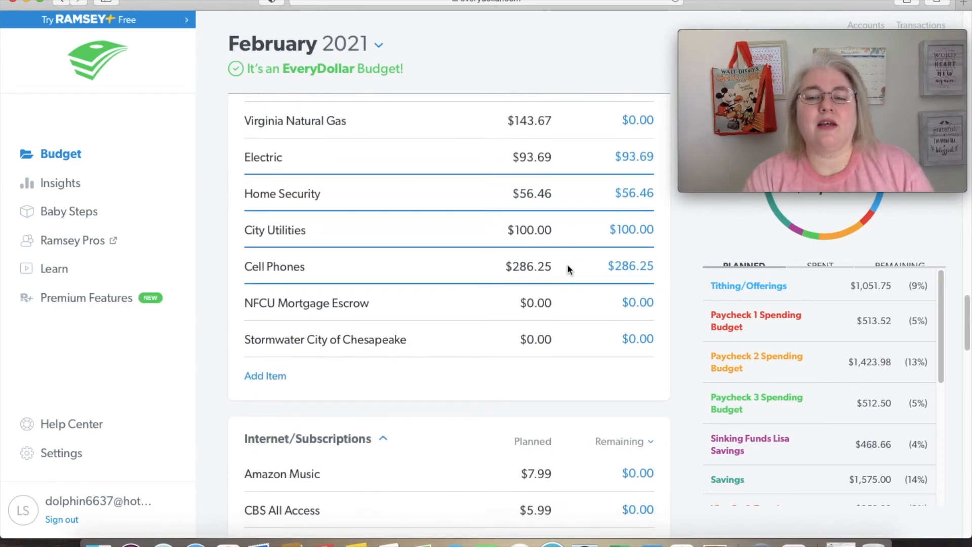
pyautogui.scroll(-4, 568, 268)
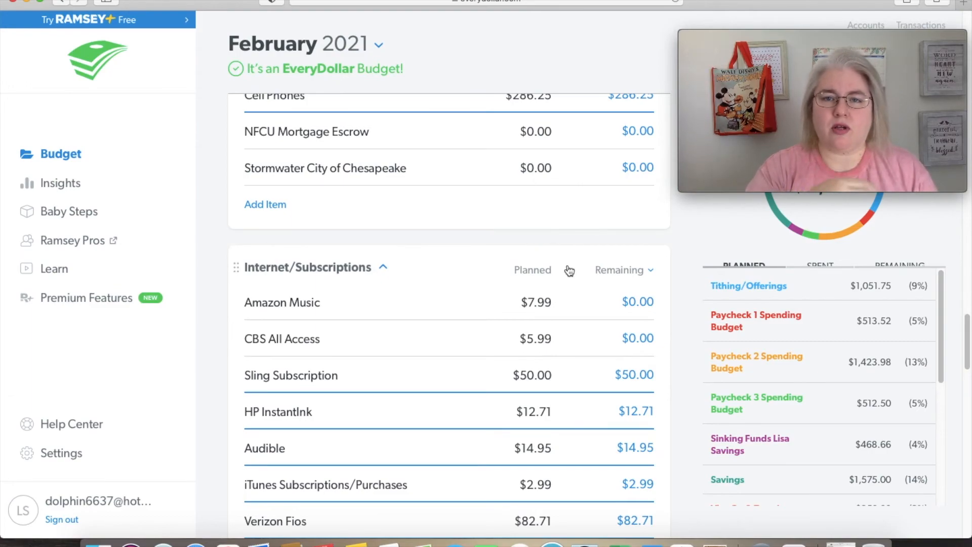
pyautogui.scroll(-7, 569, 271)
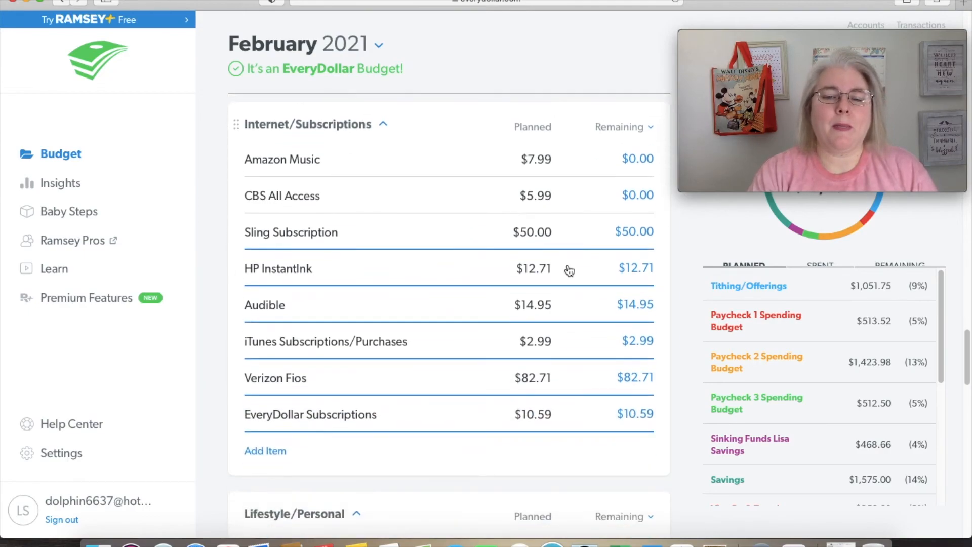
# - Review the planned and remaining amounts from the Lifestyle/Personal group through Health/Insurance, Transportation and Debt Free to Home Maintenance
pyautogui.scroll(-2, 569, 269)
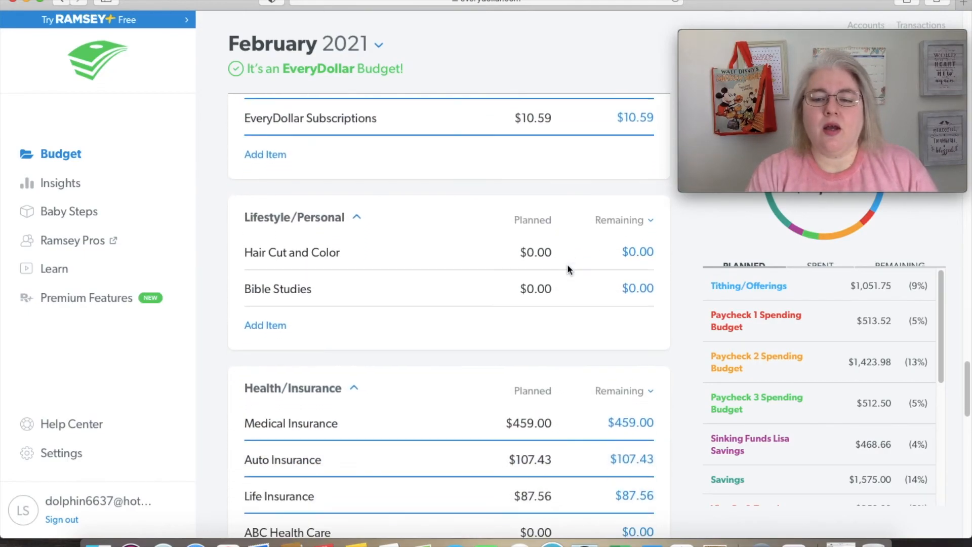
pyautogui.scroll(-3, 569, 270)
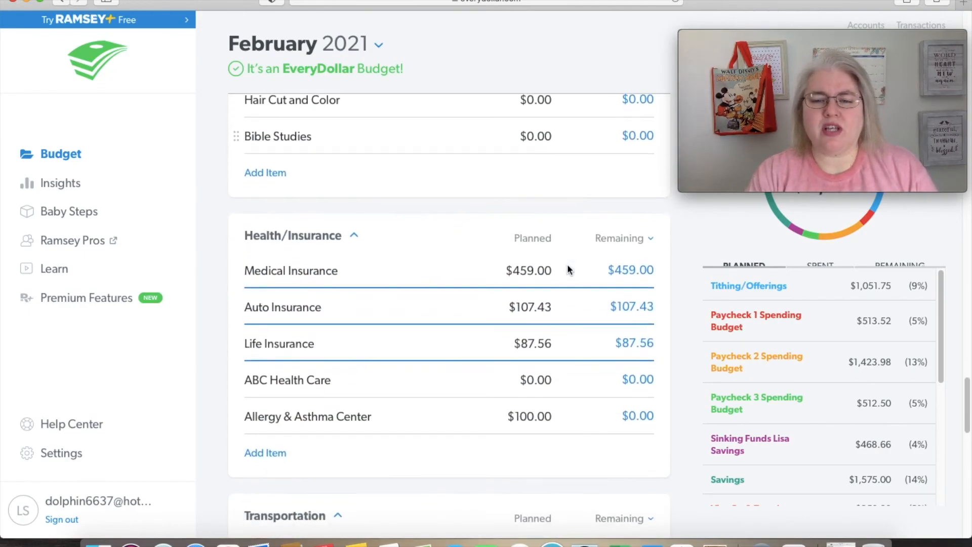
pyautogui.scroll(-5, 569, 270)
pyautogui.scroll(-2, 567, 265)
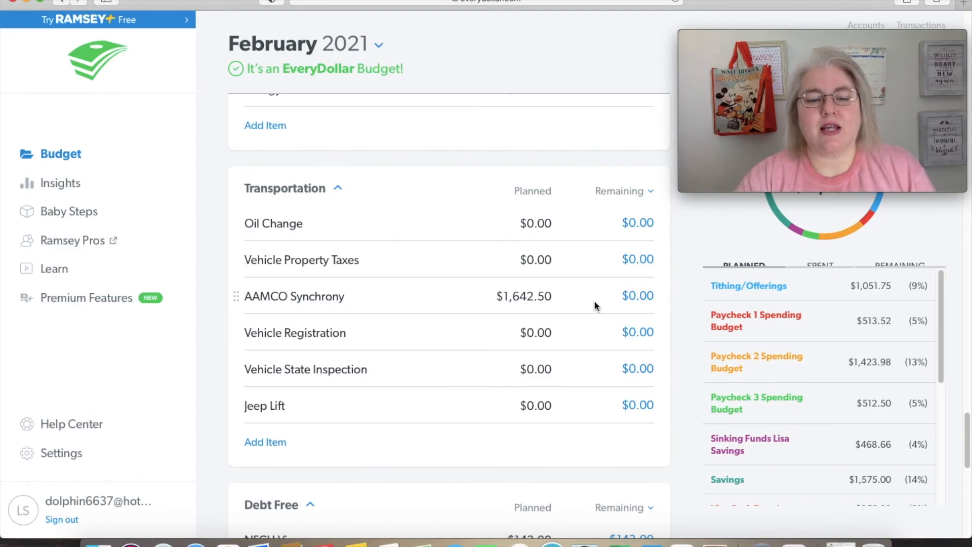
pyautogui.scroll(-3, 594, 303)
pyautogui.scroll(-3, 594, 303)
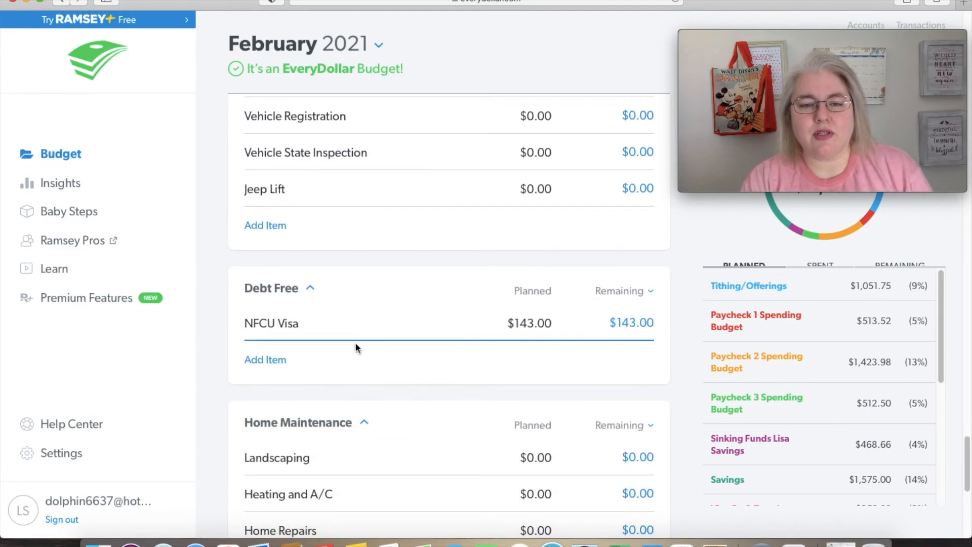
pyautogui.scroll(-8, 573, 370)
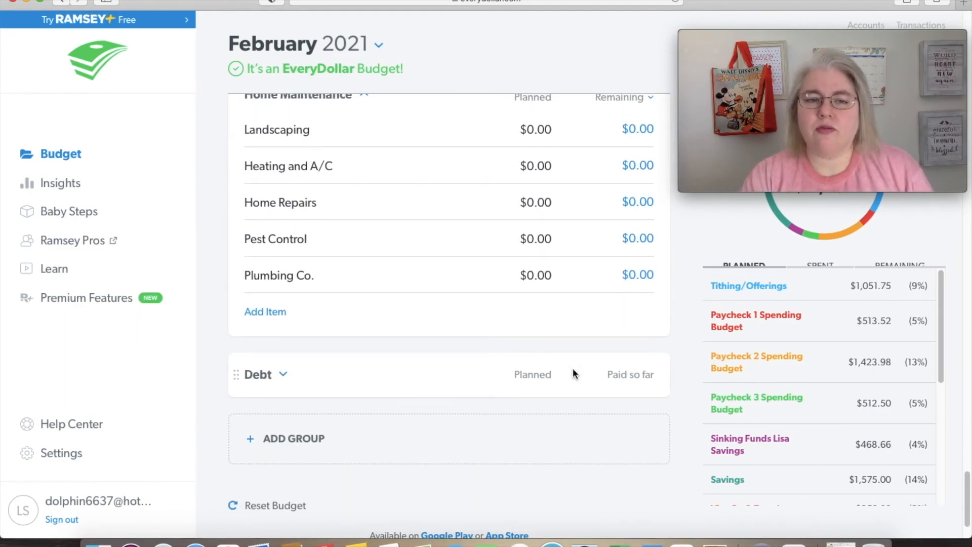
# - Return to the start of the February 2021 budget and review the Income, Tithing/Offerings and Paycheck 2 Spending Budget groups
pyautogui.scroll(6, 572, 374)
pyautogui.scroll(-20, 573, 370)
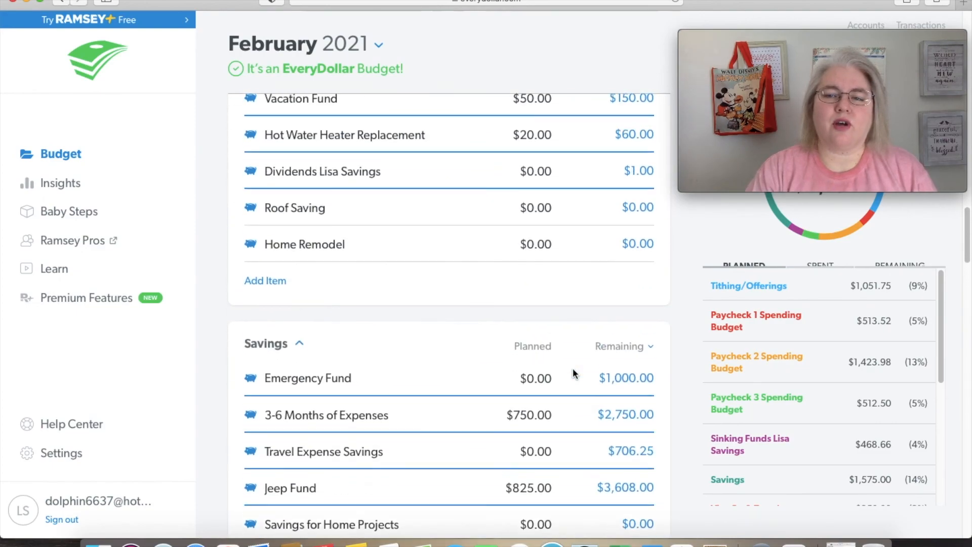
pyautogui.scroll(15, 573, 369)
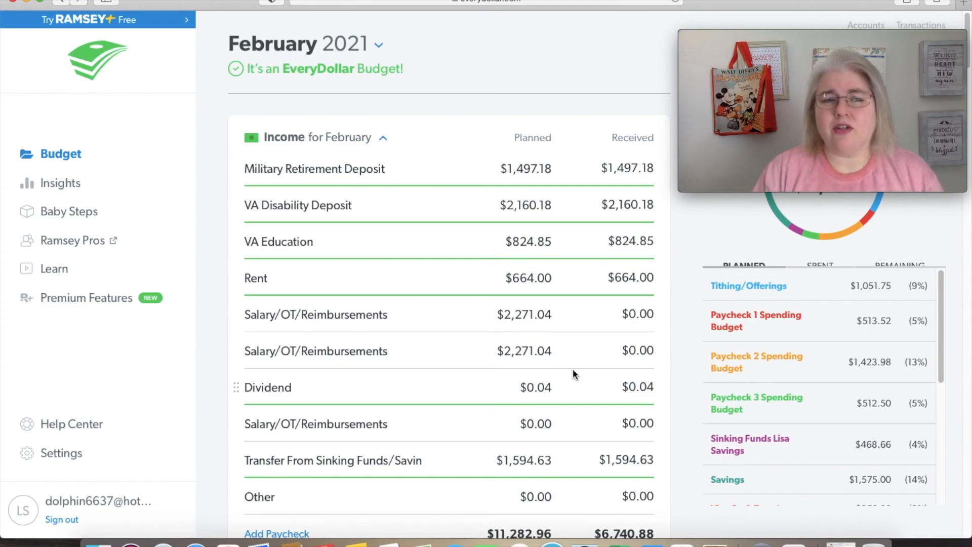
pyautogui.scroll(-12, 573, 370)
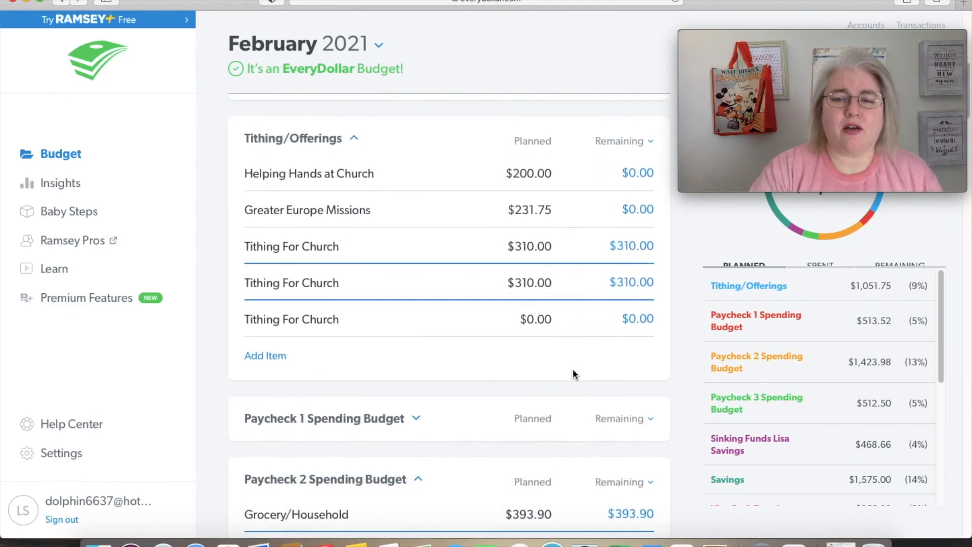
pyautogui.scroll(-3, 573, 369)
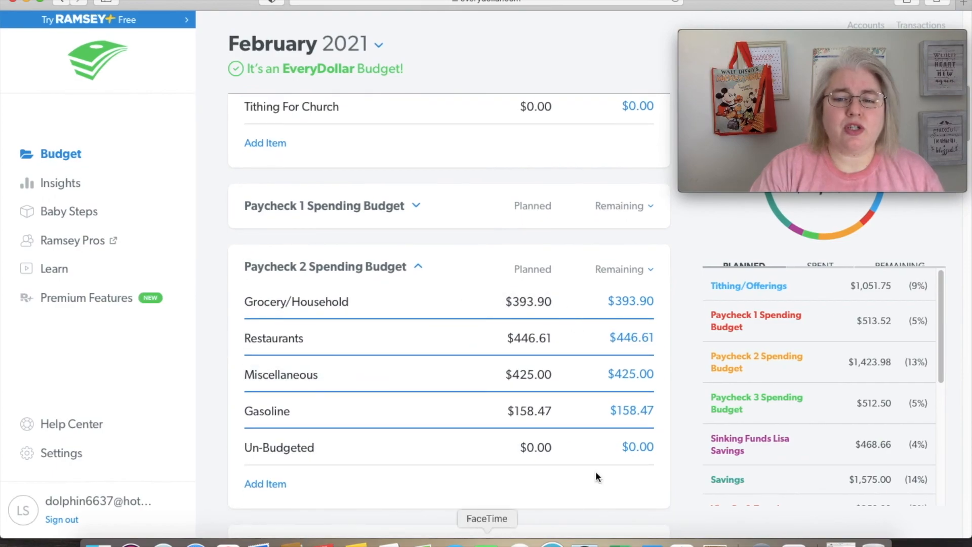